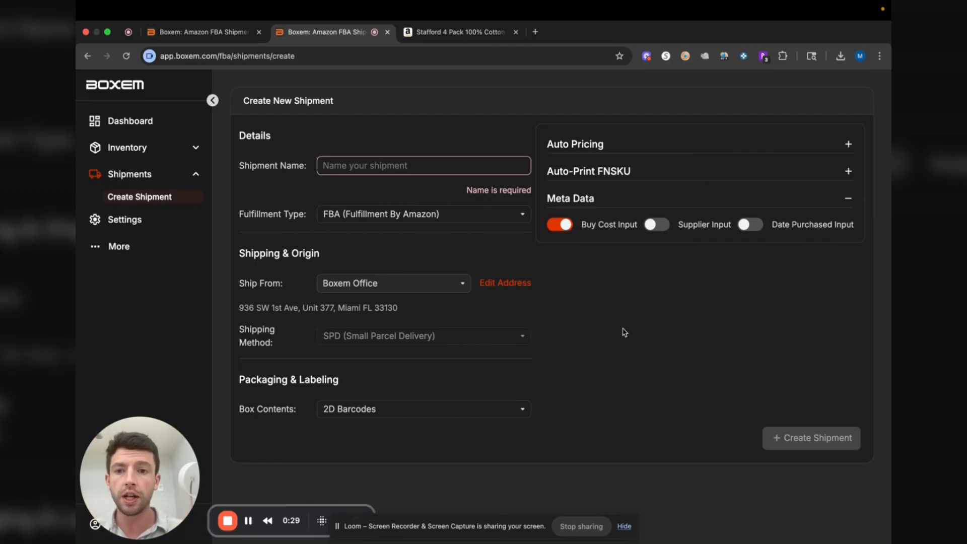
# Name the new shipment testshipmentmay23 and set its box contents to Boxem Provided
pyautogui.click(393, 164)
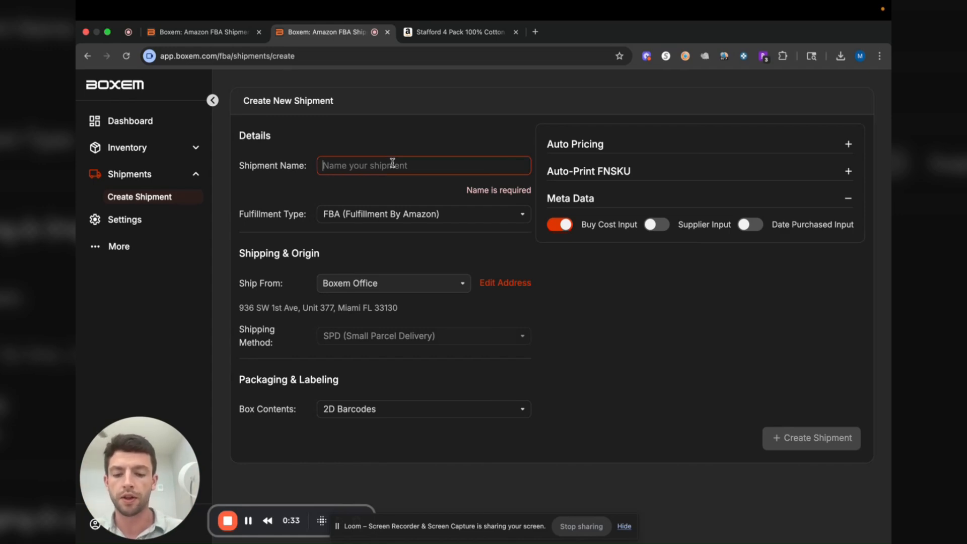
pyautogui.write('testshipmentmay23')
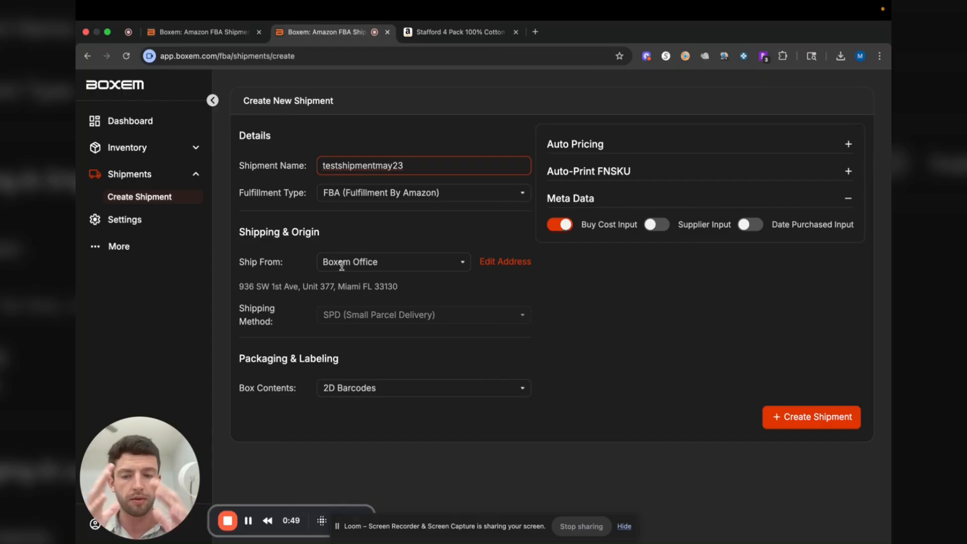
pyautogui.click(347, 391)
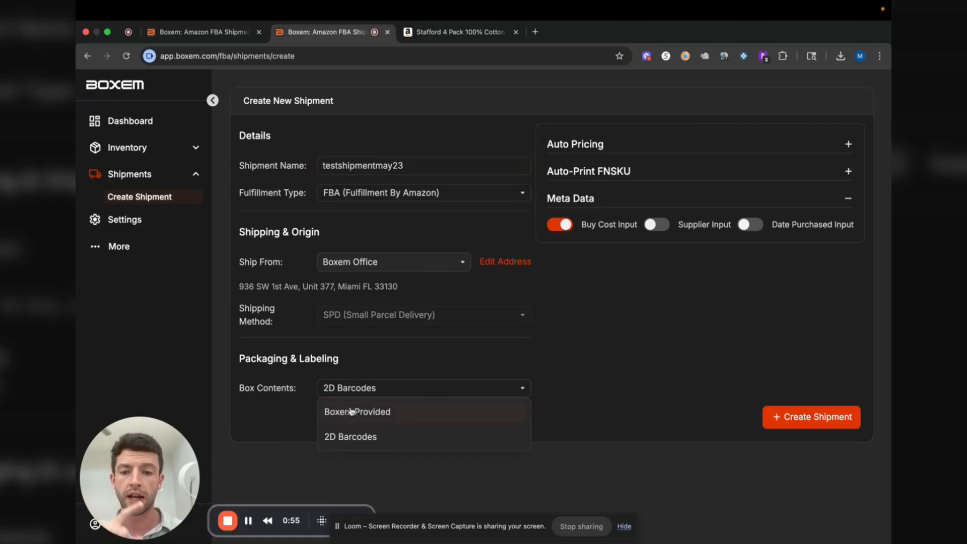
pyautogui.click(352, 410)
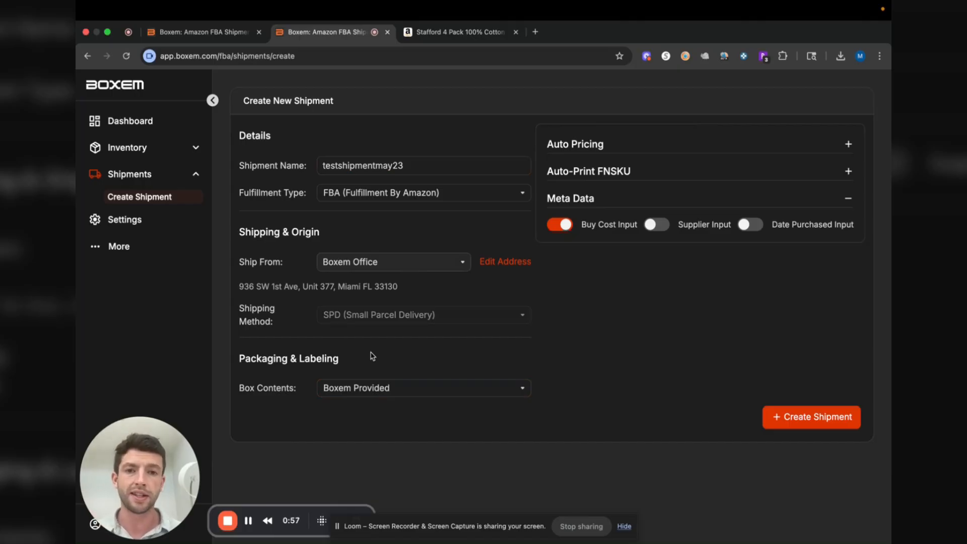
# Enable the Supplier and Date Purchased inputs in the metadata options, and create the shipment
pyautogui.click(656, 224)
pyautogui.click(741, 225)
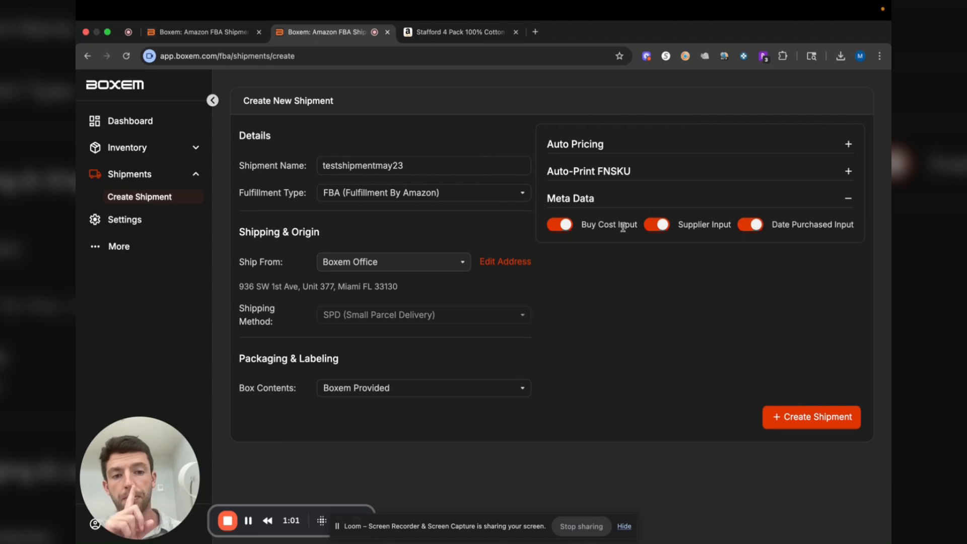
pyautogui.click(807, 424)
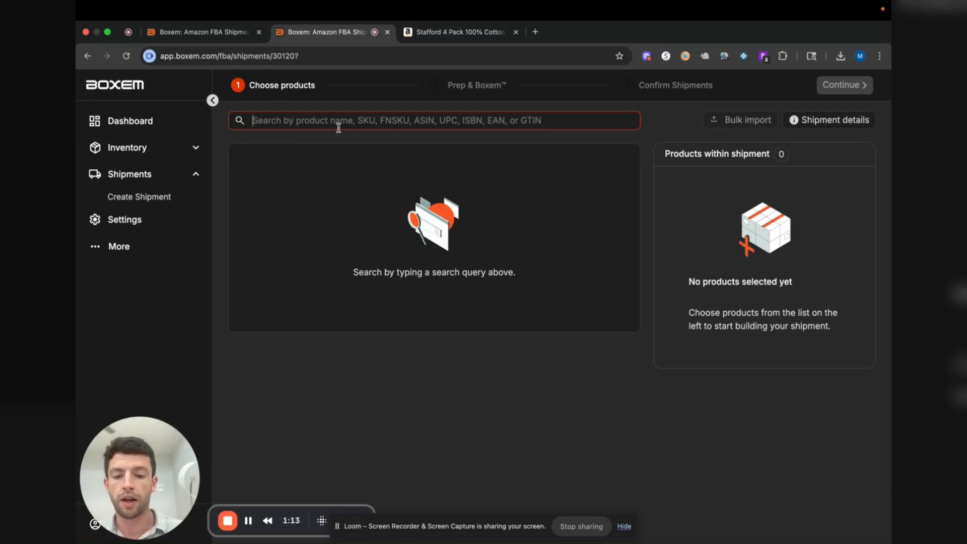
# Look up the Amazon listing's ASIN B07YN9DDP3 in the shipment's product search and start adding the matching Stafford 4 Pack briefs
pyautogui.click(445, 33)
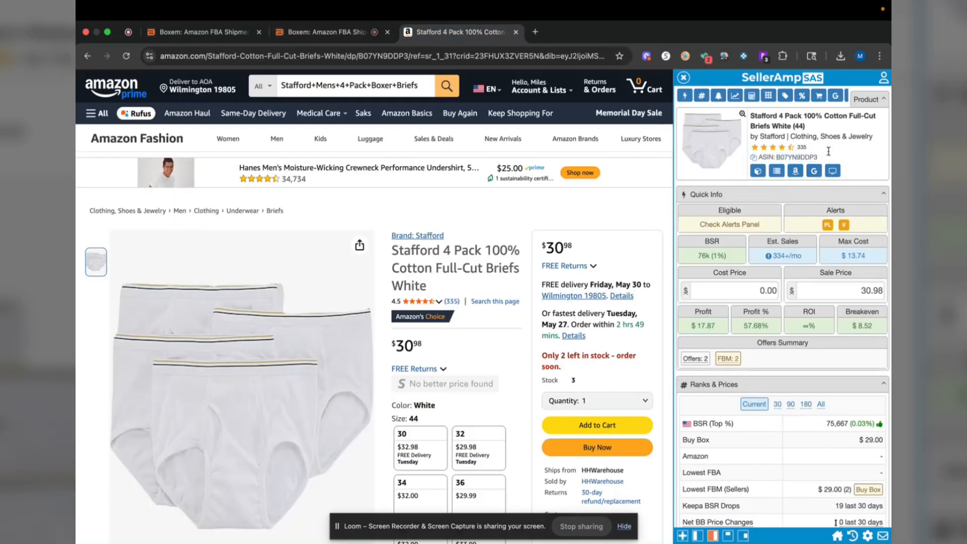
pyautogui.click(352, 38)
pyautogui.write('B07YN9DDP3')
pyautogui.click(622, 207)
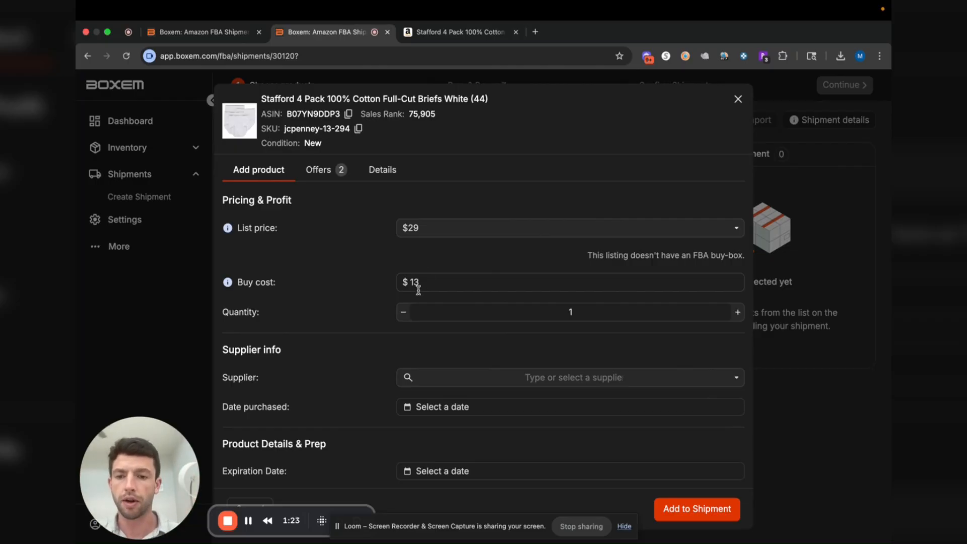
# Add the Stafford cotton briefs to the shipment with quantity 10, supplier jc penney and purchase date 5/23/2025
pyautogui.click(589, 318)
pyautogui.write('0')
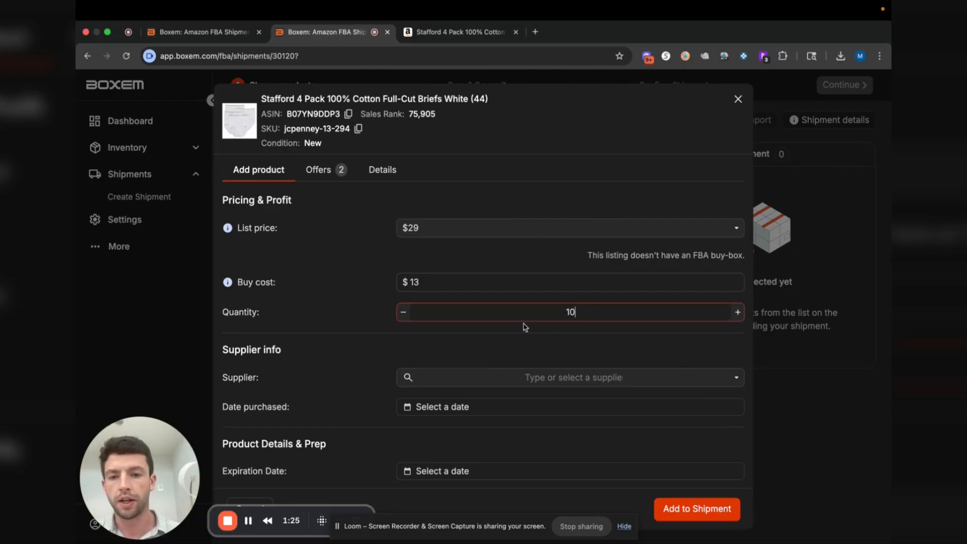
pyautogui.scroll(-1, 474, 347)
pyautogui.scroll(-1, 473, 348)
pyautogui.click(455, 310)
pyautogui.click(434, 264)
pyautogui.click(466, 339)
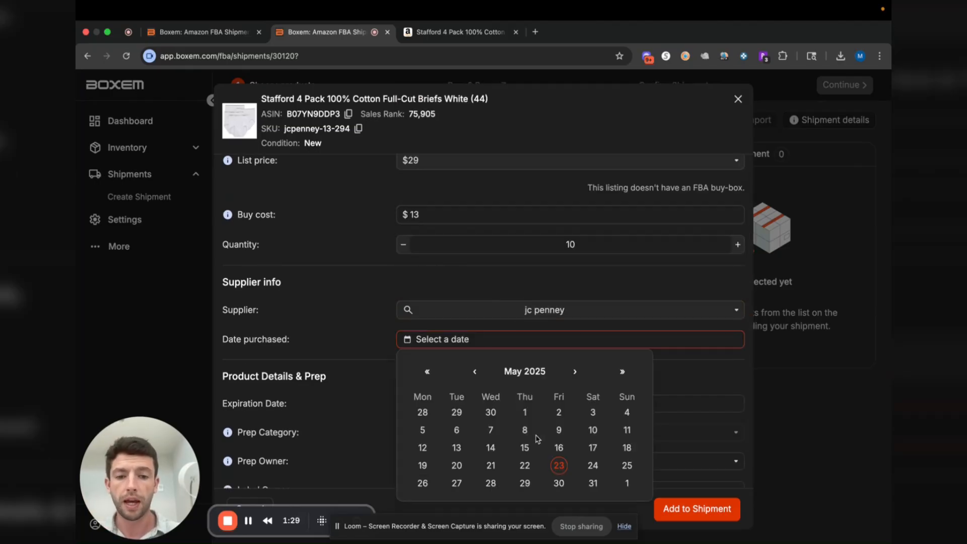
pyautogui.click(557, 472)
pyautogui.scroll(-1, 294, 332)
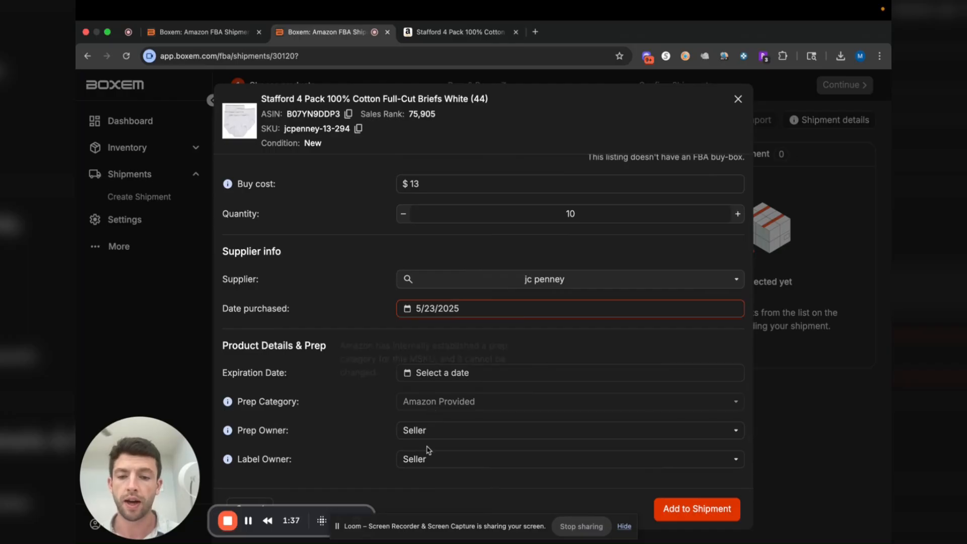
pyautogui.click(721, 512)
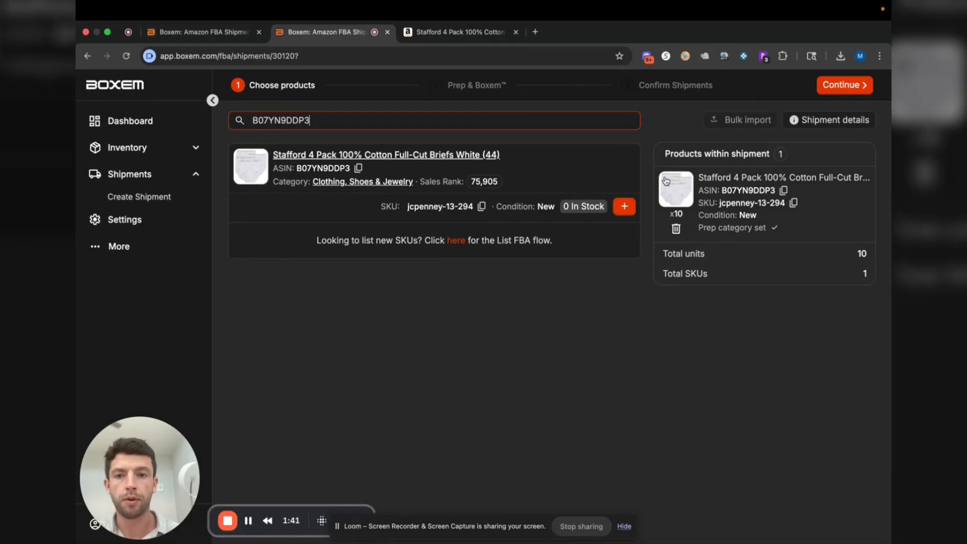
# Search the products for stafford and start adding the Stafford 4 Pack Boxer Briefs Big & Tall Blues (2X-Large)
pyautogui.moveTo(325, 123); pyautogui.dragTo(225, 121)
pyautogui.write('stafford')
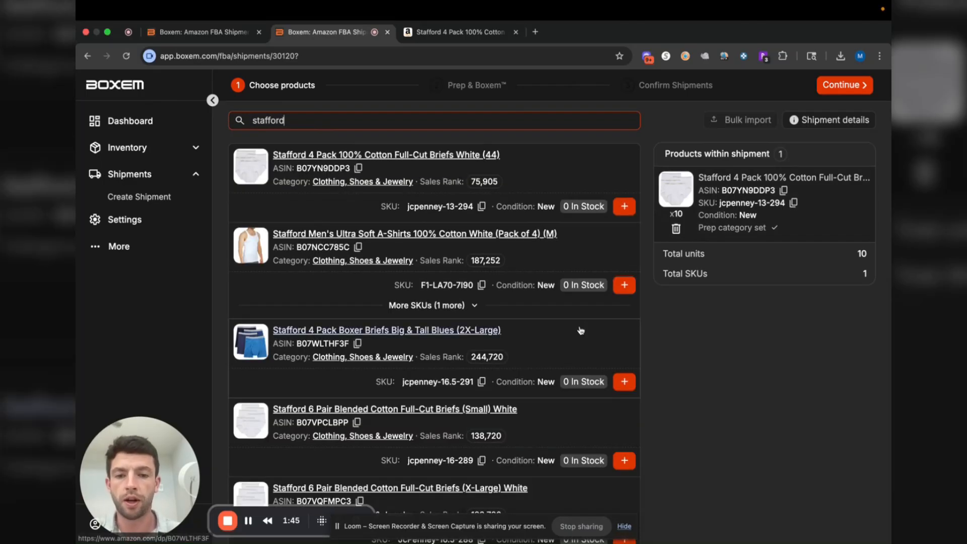
pyautogui.click(625, 382)
# Add the boxer briefs to the shipment with quantity 10, supplier Jc Penney and purchase date 5/23/2025
pyautogui.click(581, 312)
pyautogui.write('0')
pyautogui.click(530, 378)
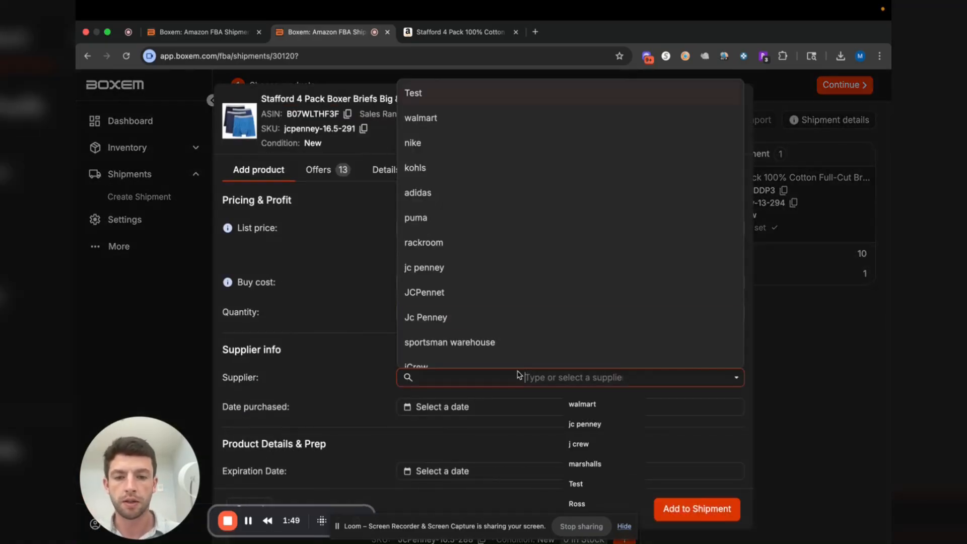
pyautogui.click(456, 330)
pyautogui.click(498, 407)
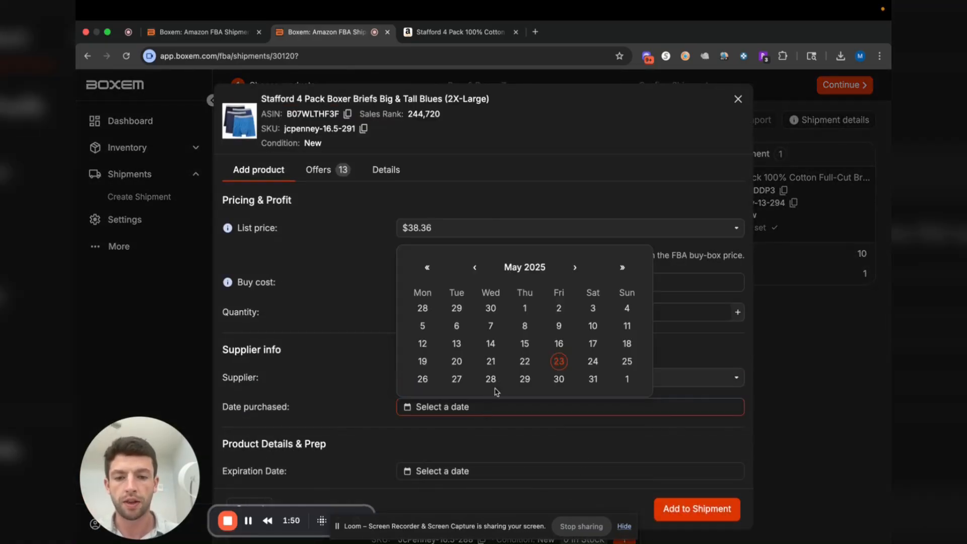
pyautogui.click(556, 361)
pyautogui.scroll(-2, 584, 438)
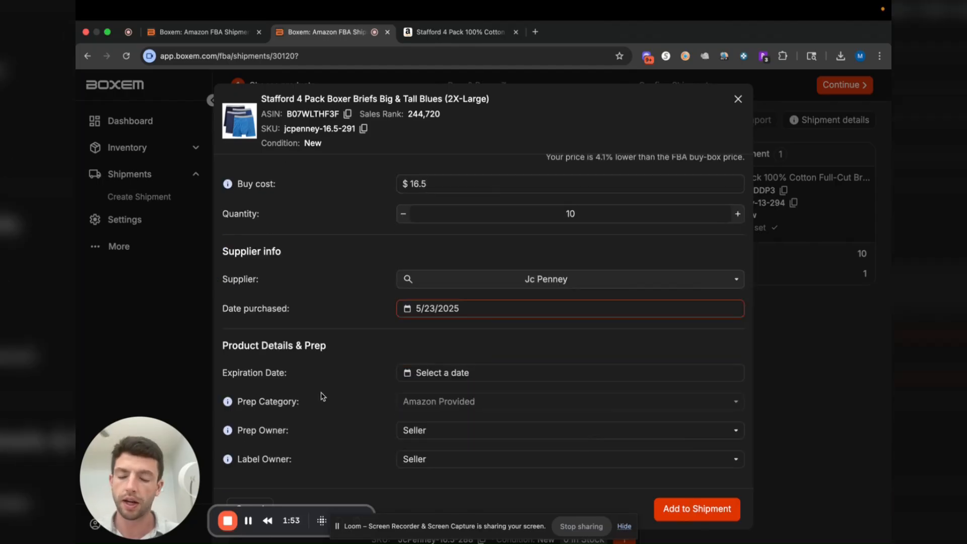
pyautogui.click(714, 518)
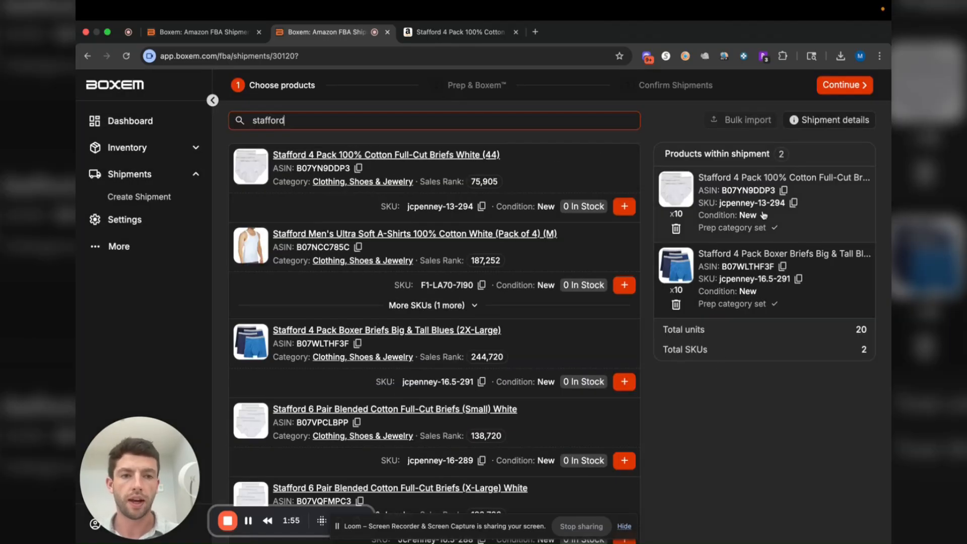
# Finish choosing products and submit the shipment request to Amazon
pyautogui.click(842, 85)
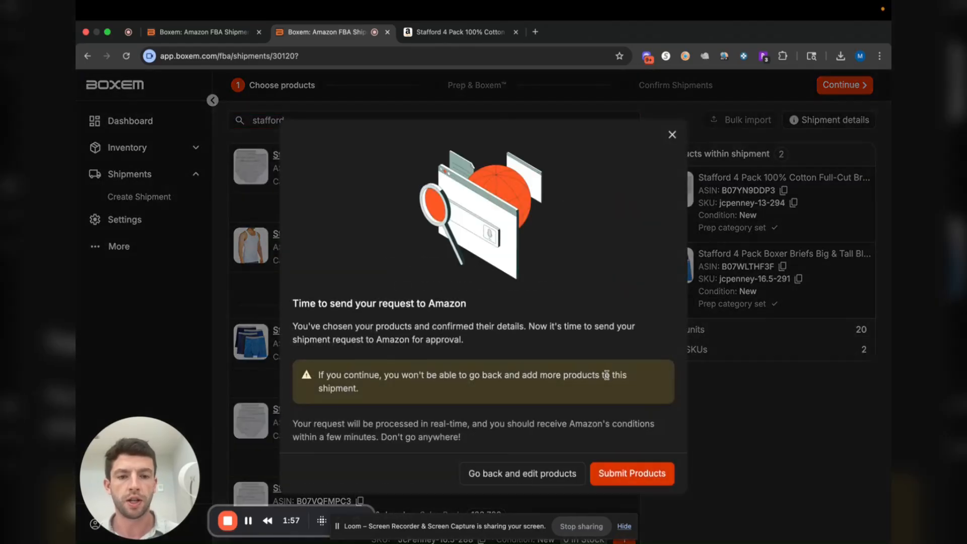
pyautogui.click(638, 479)
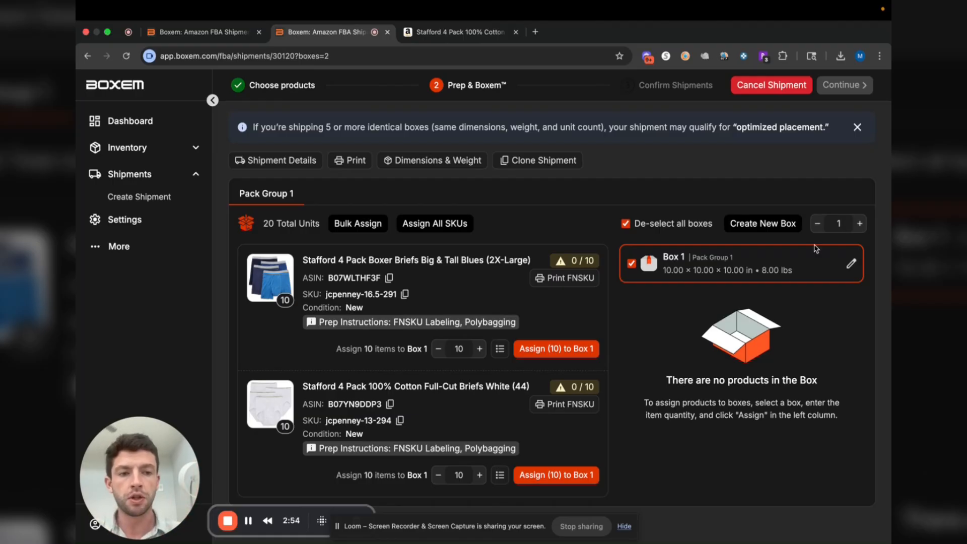
# Create four additional boxes in Pack Group 1
pyautogui.click(859, 224)
pyautogui.click(859, 224)
pyautogui.click(860, 224)
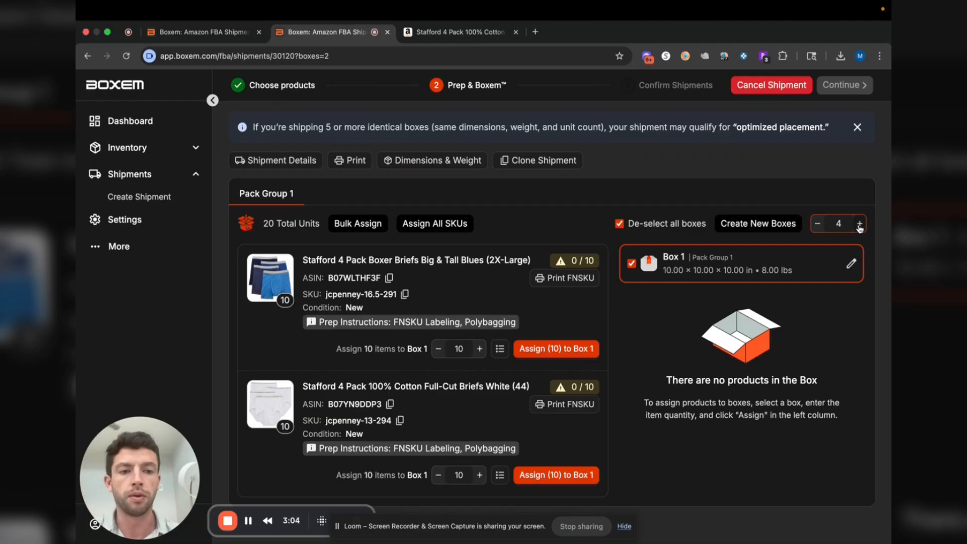
pyautogui.click(792, 224)
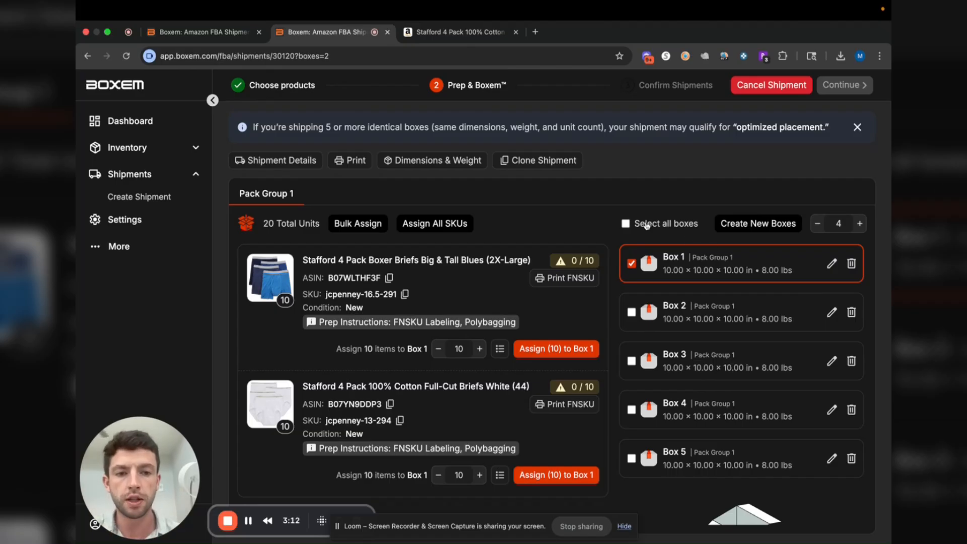
# Assign all 10 units of both SKUs across all five boxes and review the contents of each box
pyautogui.click(626, 226)
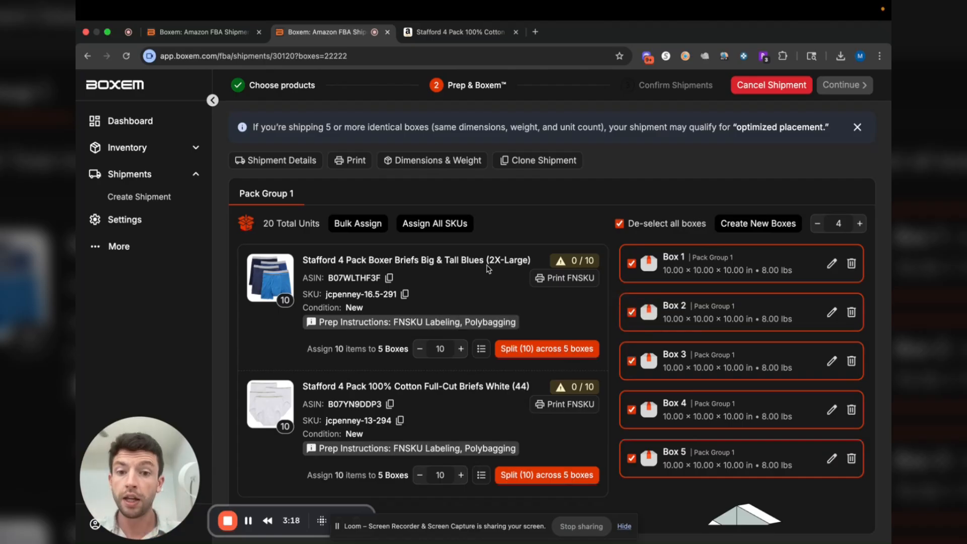
pyautogui.click(431, 223)
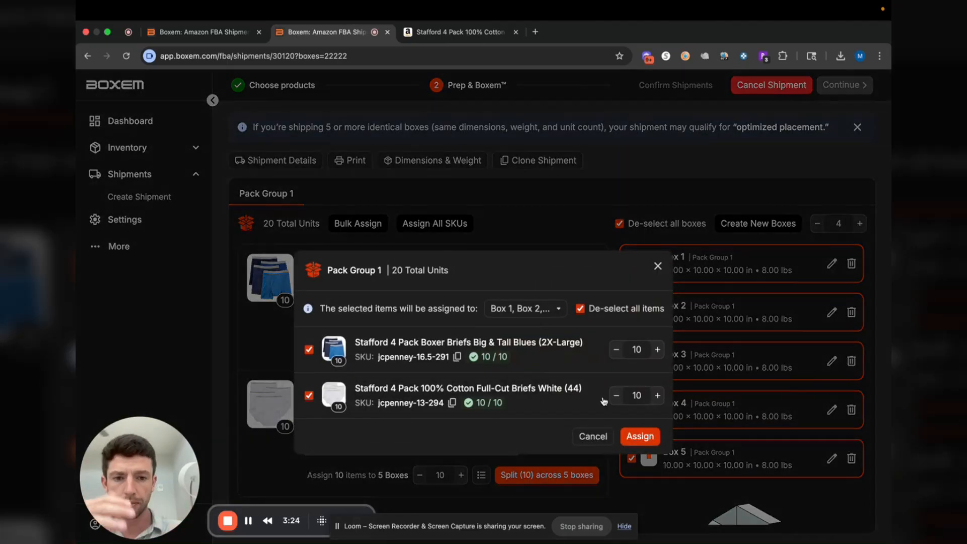
pyautogui.click(558, 311)
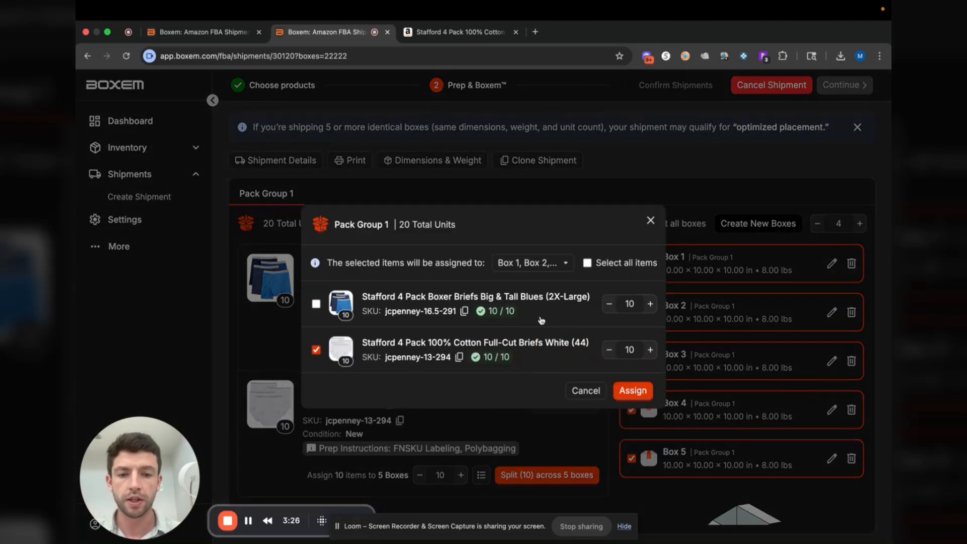
pyautogui.click(587, 262)
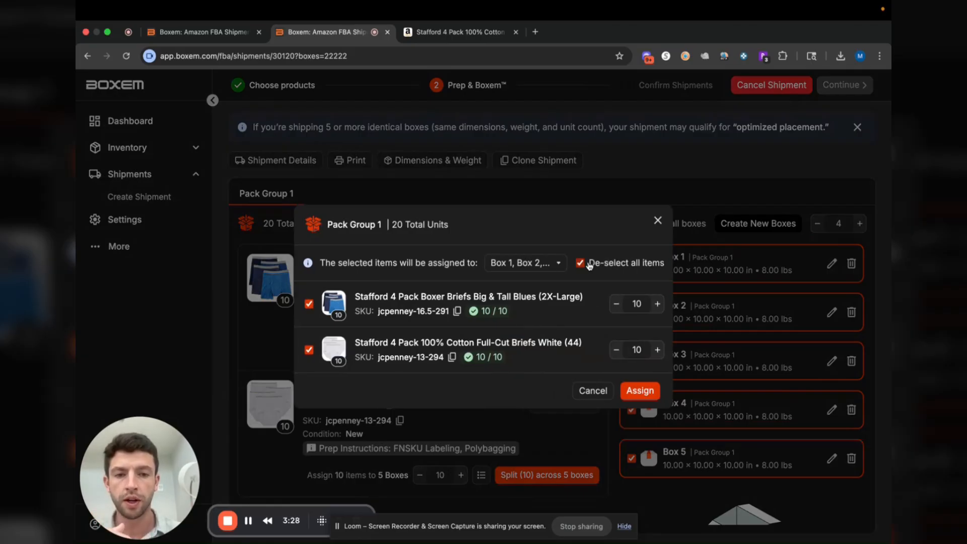
pyautogui.click(557, 264)
pyautogui.click(590, 283)
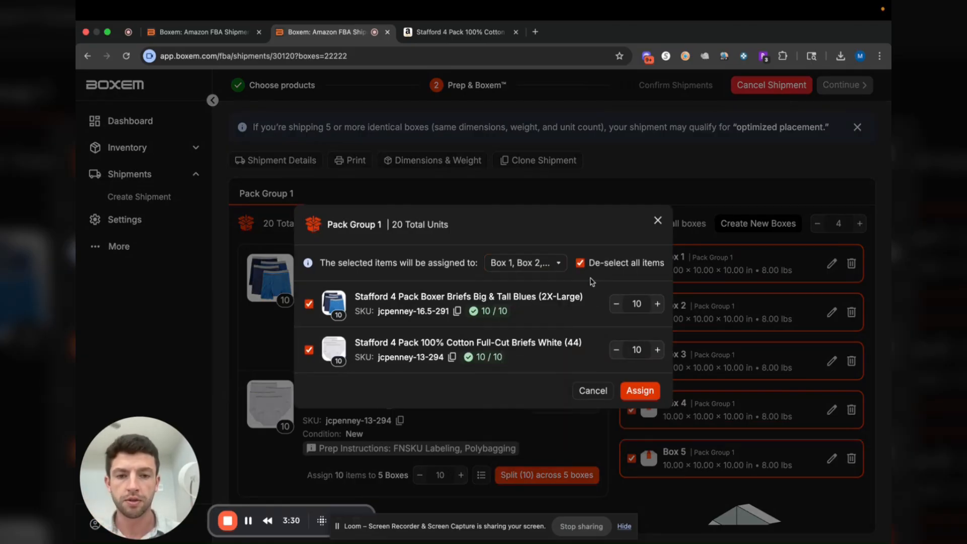
pyautogui.click(641, 391)
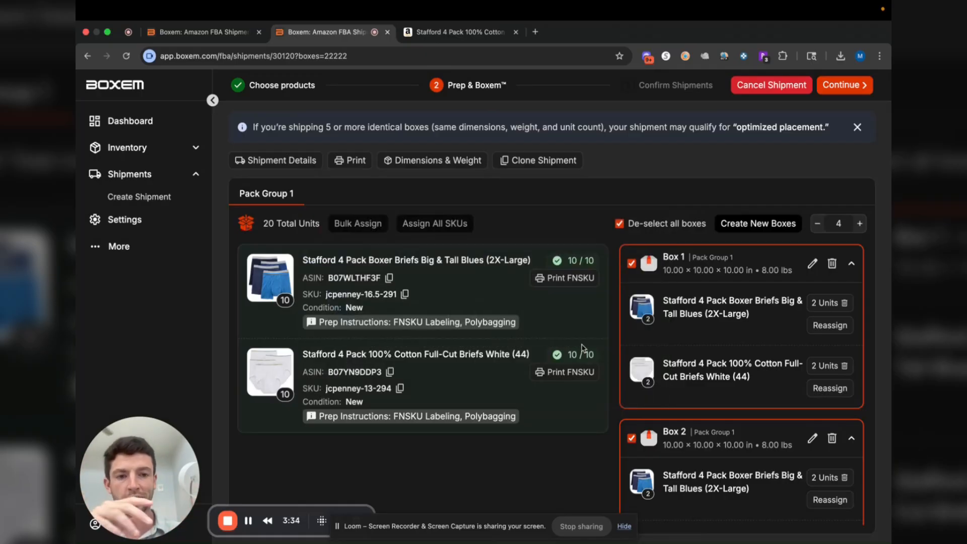
pyautogui.scroll(-3, 816, 320)
pyautogui.scroll(-15, 816, 320)
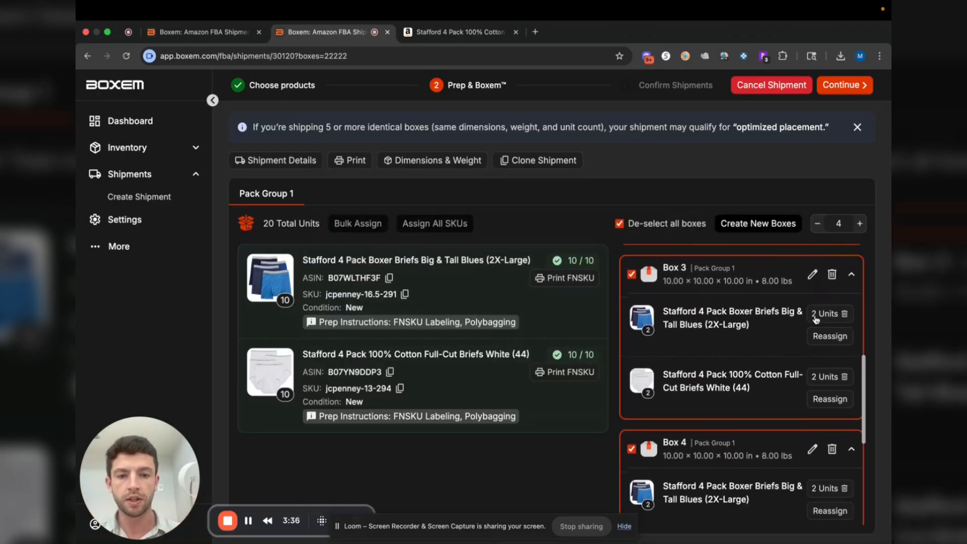
pyautogui.scroll(-3, 816, 320)
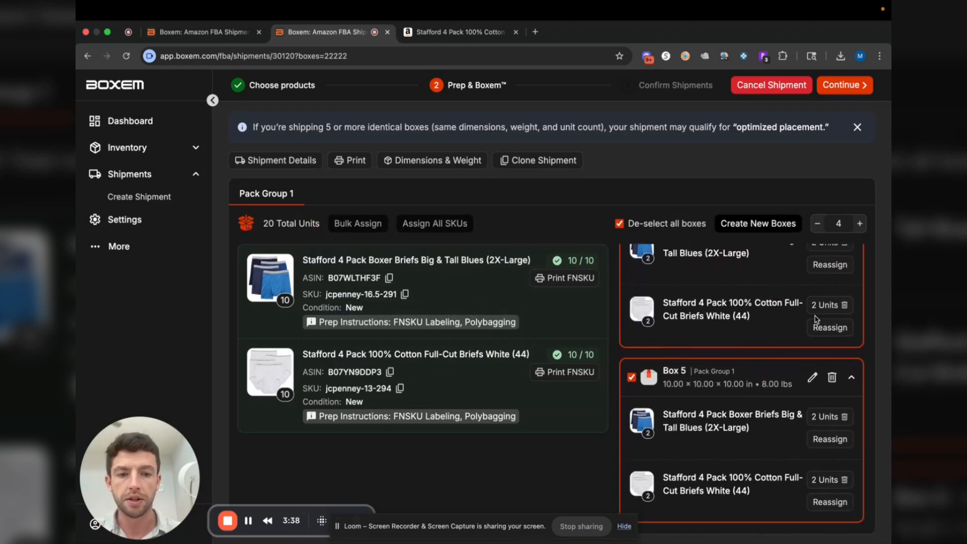
pyautogui.scroll(20, 816, 319)
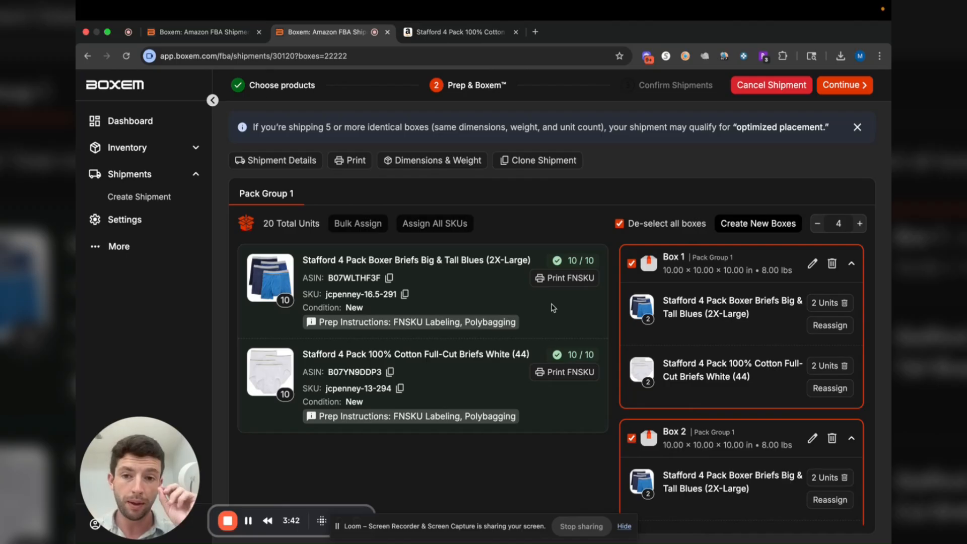
# Generate 10 FNSKU labels for each of the two products and look through the resulting label PDF
pyautogui.click(339, 161)
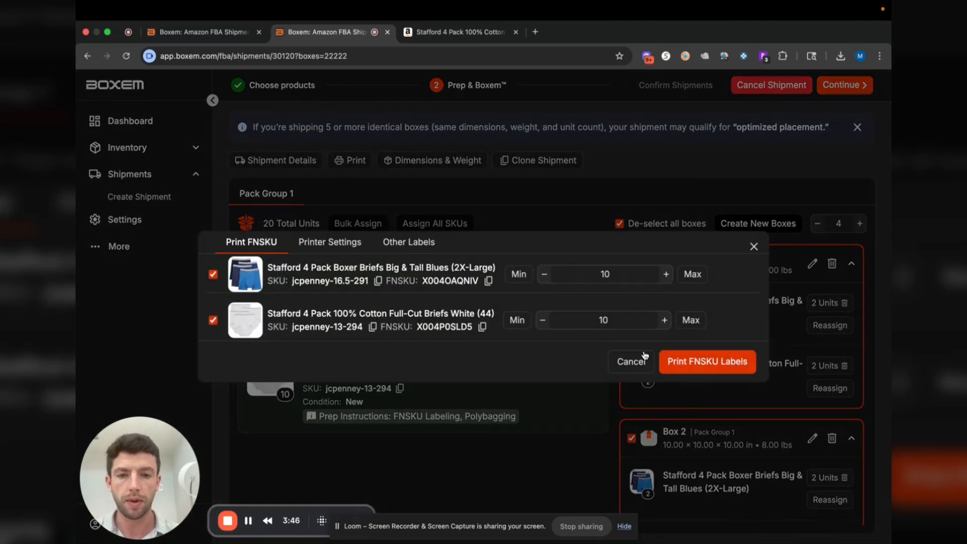
pyautogui.click(717, 360)
pyautogui.click(744, 84)
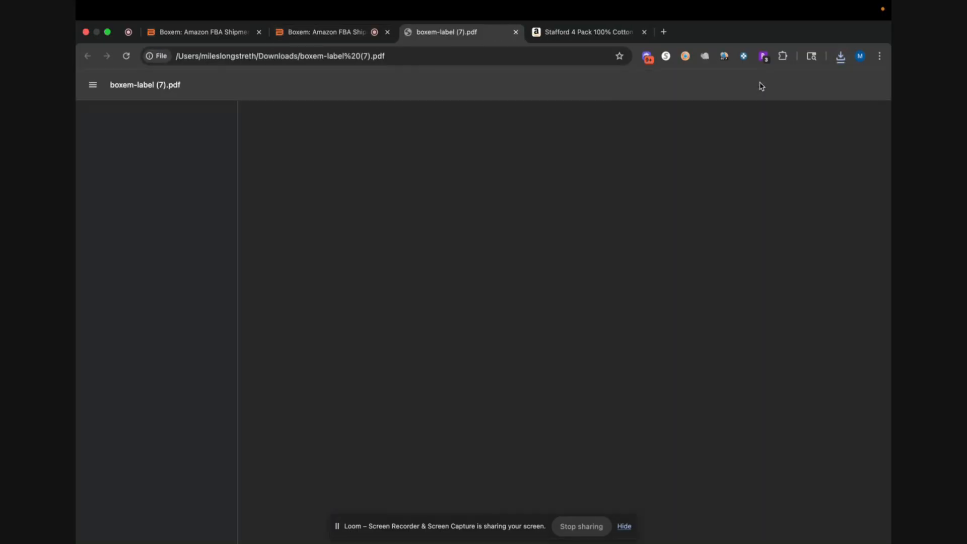
pyautogui.scroll(-8, 589, 212)
pyautogui.scroll(-10, 591, 214)
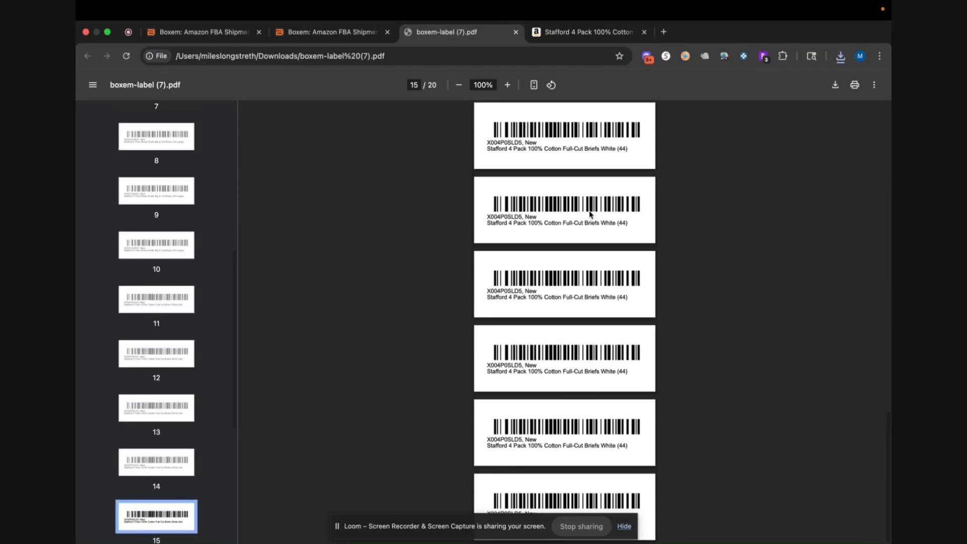
pyautogui.scroll(20, 590, 215)
# Return to the shipment and open the printer settings for the FNSKU labels
pyautogui.click(353, 32)
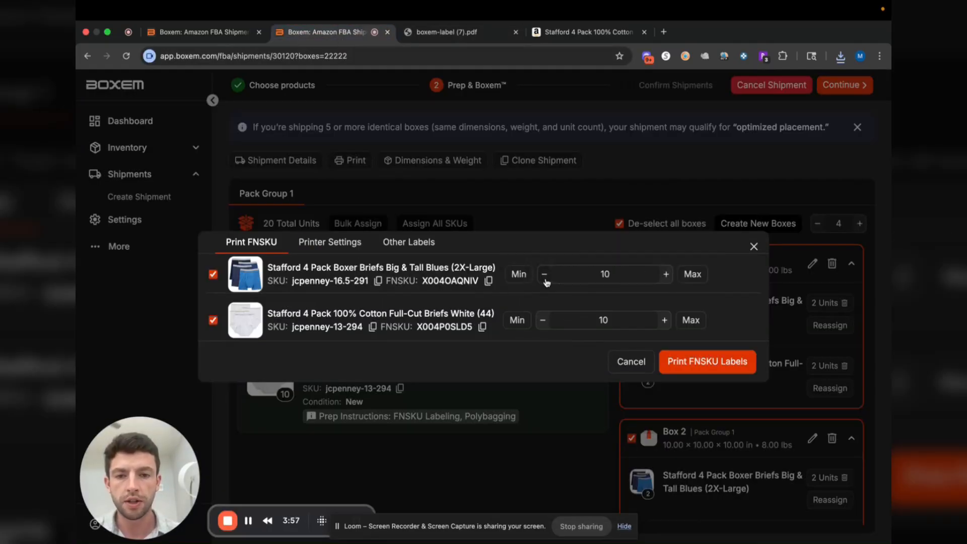
pyautogui.click(332, 243)
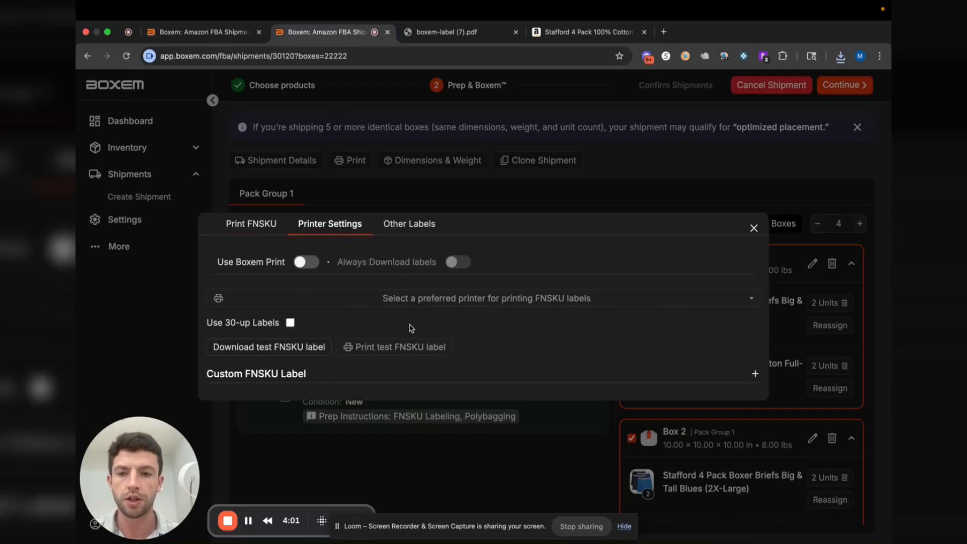
# Look through the other label types: Sold as Set, Suffocation, Fragile and Custom, including the custom label options
pyautogui.click(412, 228)
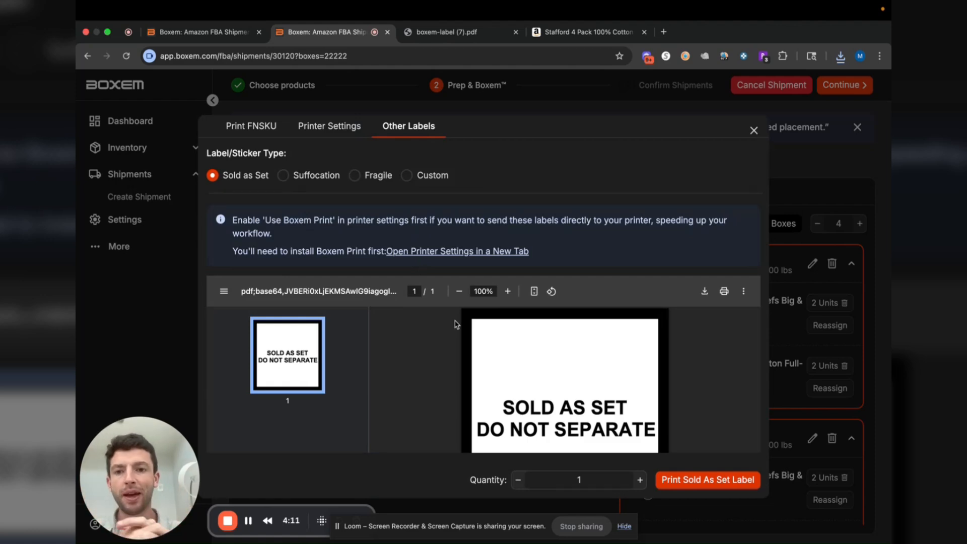
pyautogui.scroll(-2, 529, 352)
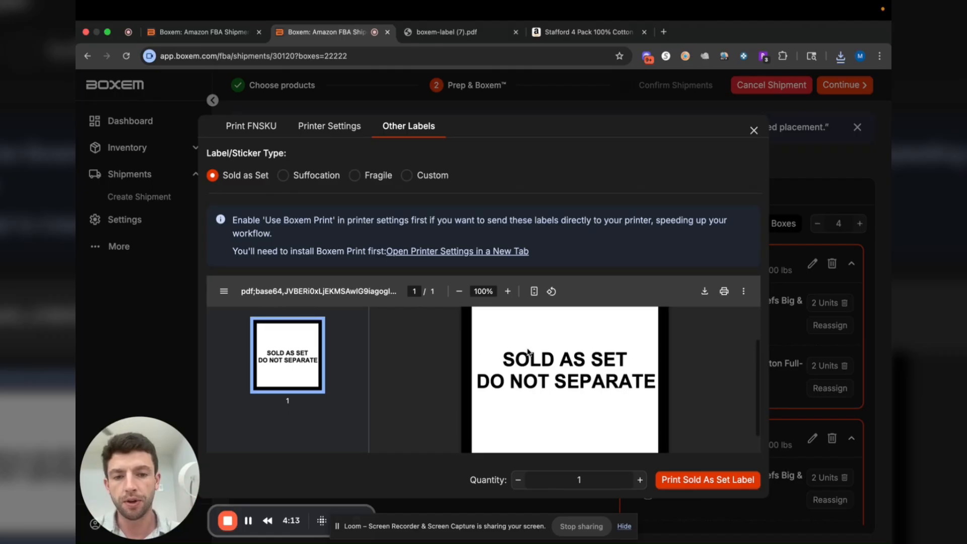
pyautogui.click(317, 175)
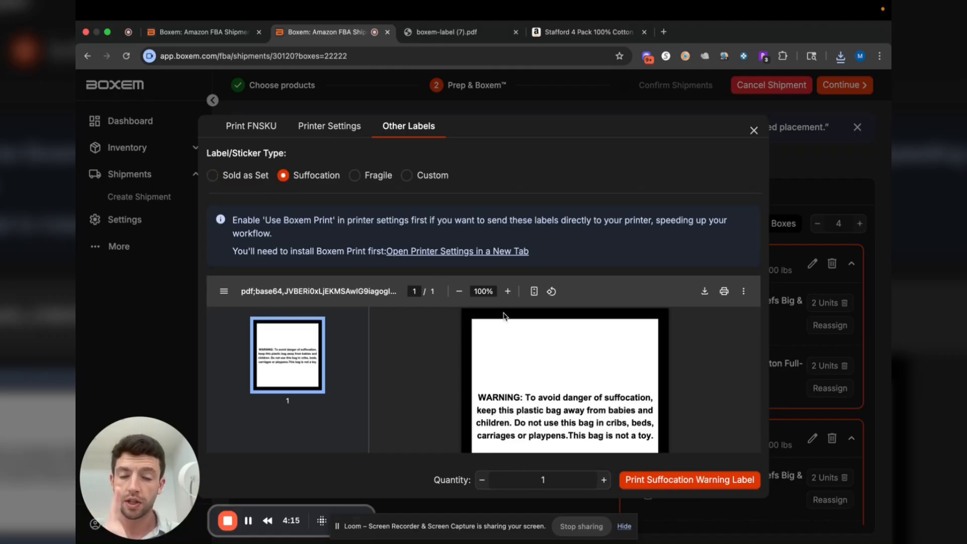
pyautogui.click(357, 177)
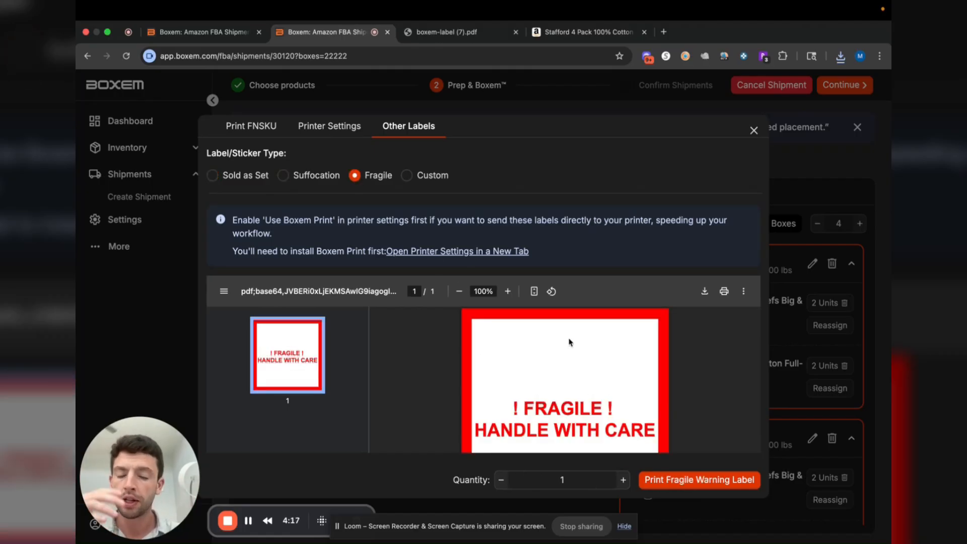
pyautogui.click(407, 175)
pyautogui.scroll(-3, 416, 293)
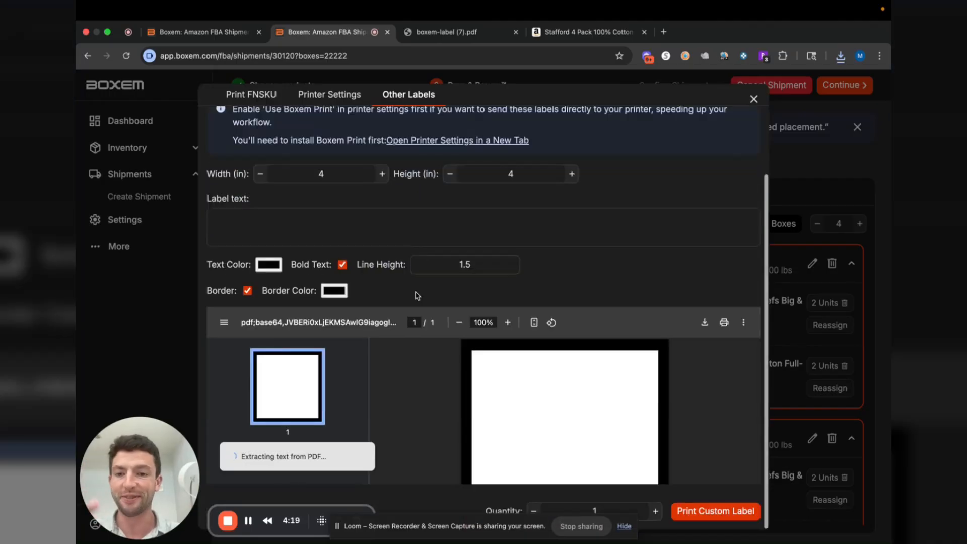
pyautogui.scroll(3, 415, 294)
# Print one Sold as Set label and close the label dialog
pyautogui.click(215, 144)
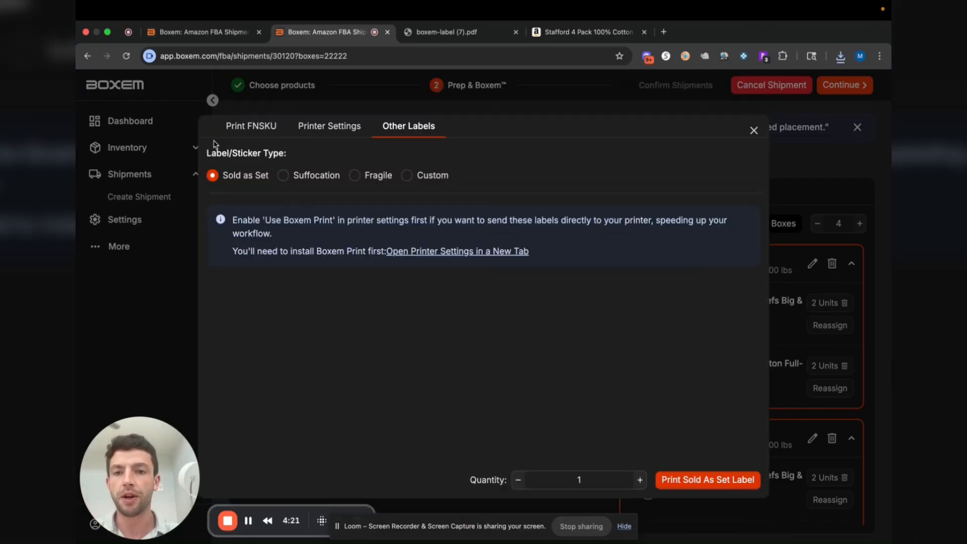
pyautogui.click(703, 478)
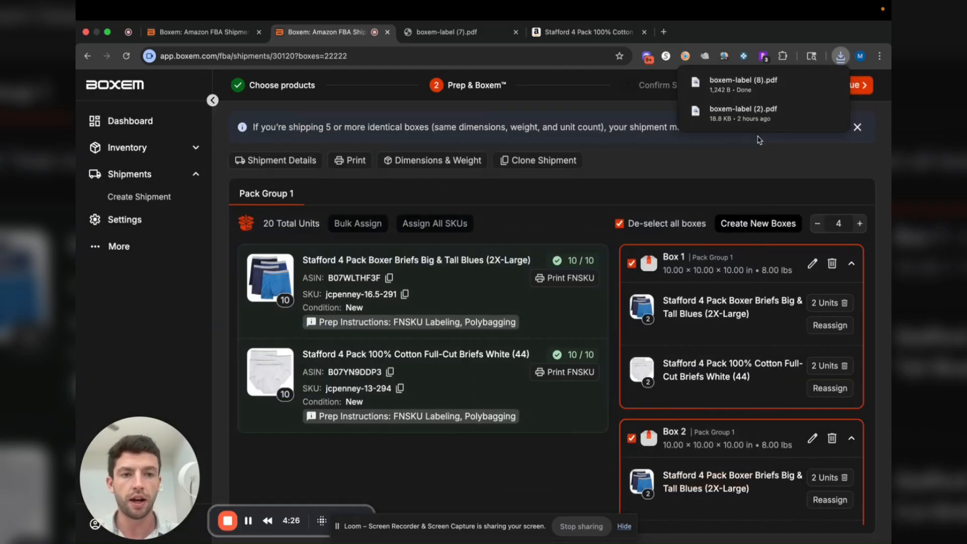
pyautogui.click(755, 135)
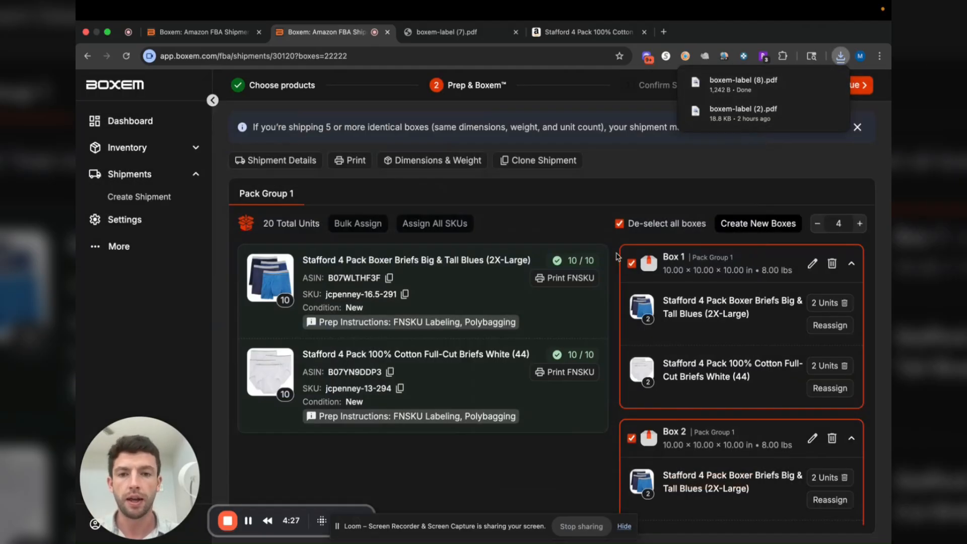
# Look at the box dimensions and weight settings and the shipment details, closing each without changes
pyautogui.click(434, 161)
pyautogui.scroll(-3, 377, 323)
pyautogui.scroll(3, 378, 322)
pyautogui.click(737, 196)
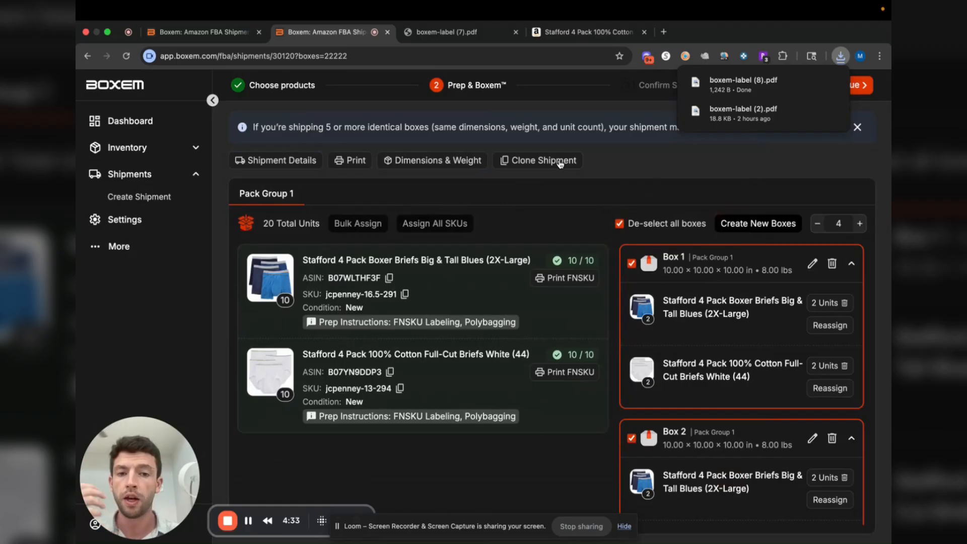
pyautogui.click(283, 160)
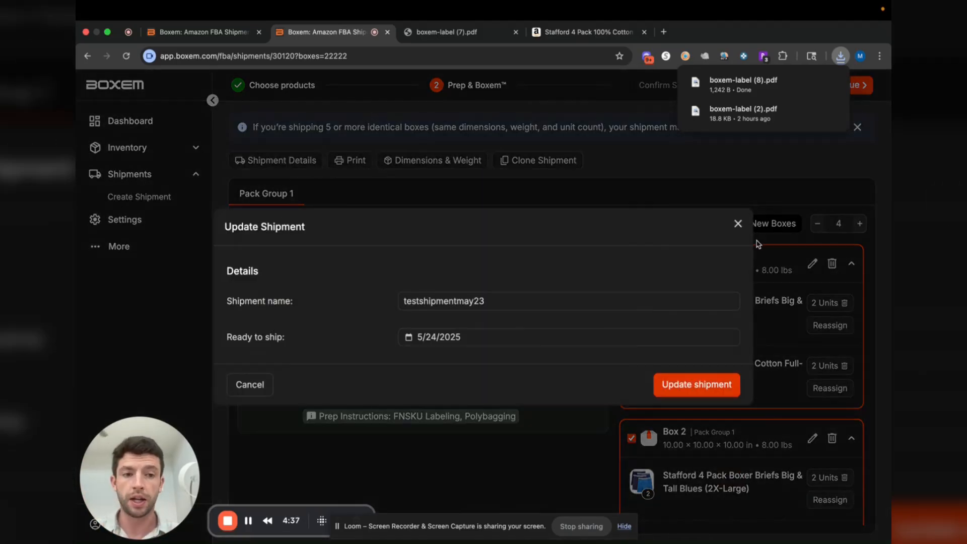
pyautogui.click(738, 223)
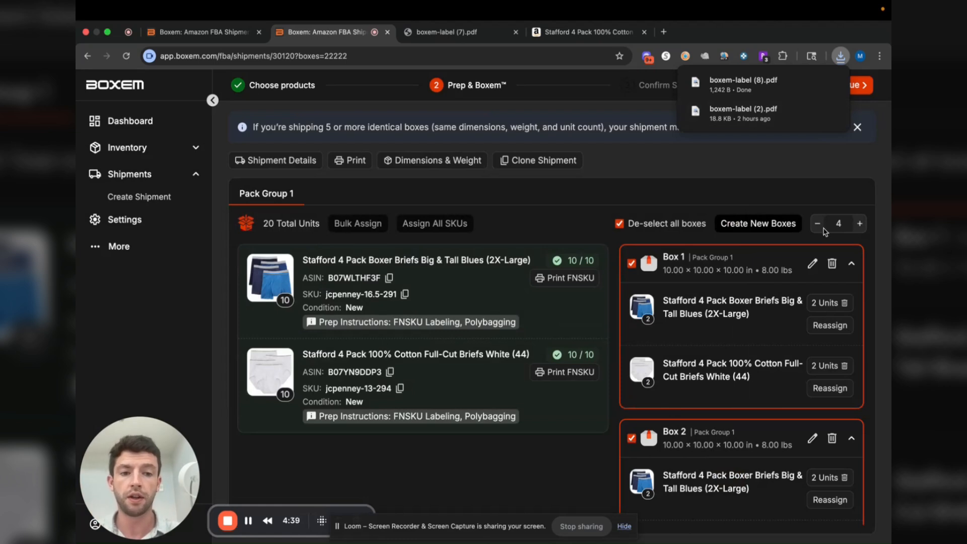
# Submit the pack groups, and confirm the 5-shipment optimized placement option with its shipping charges
pyautogui.click(864, 86)
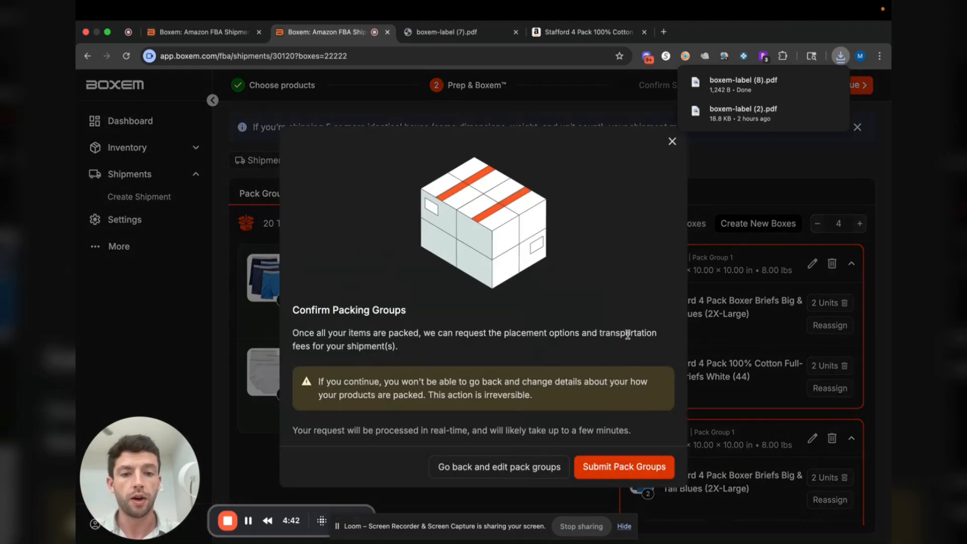
pyautogui.click(618, 471)
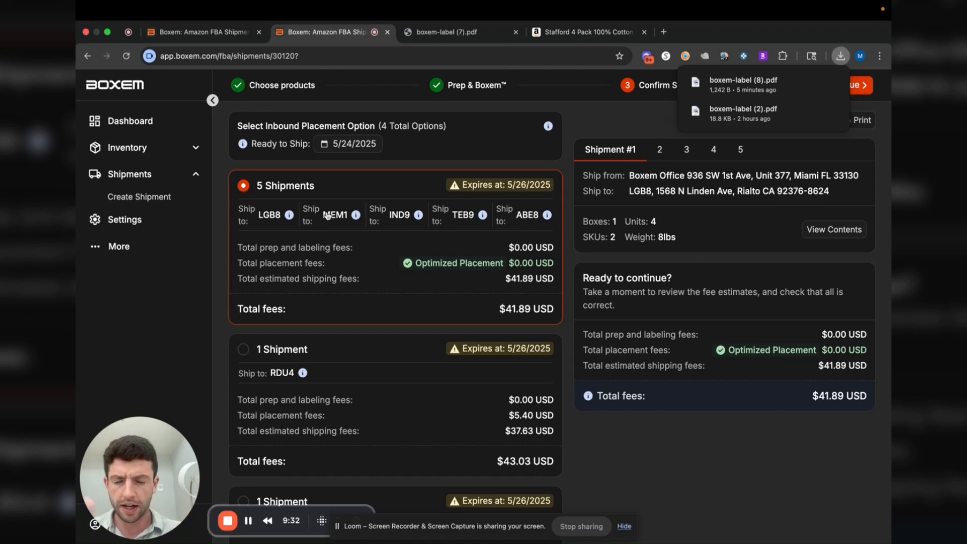
pyautogui.scroll(-4, 378, 276)
pyautogui.scroll(4, 380, 277)
pyautogui.click(865, 90)
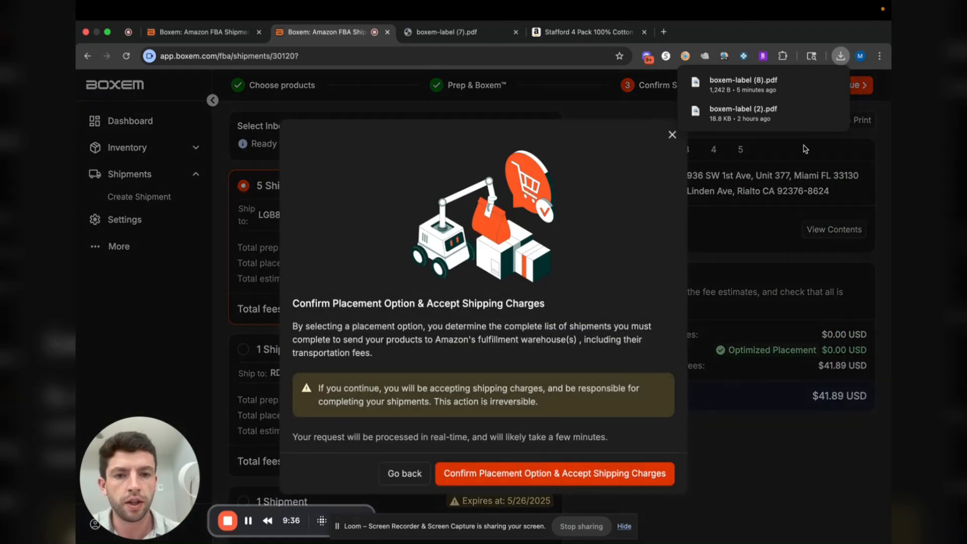
pyautogui.click(572, 481)
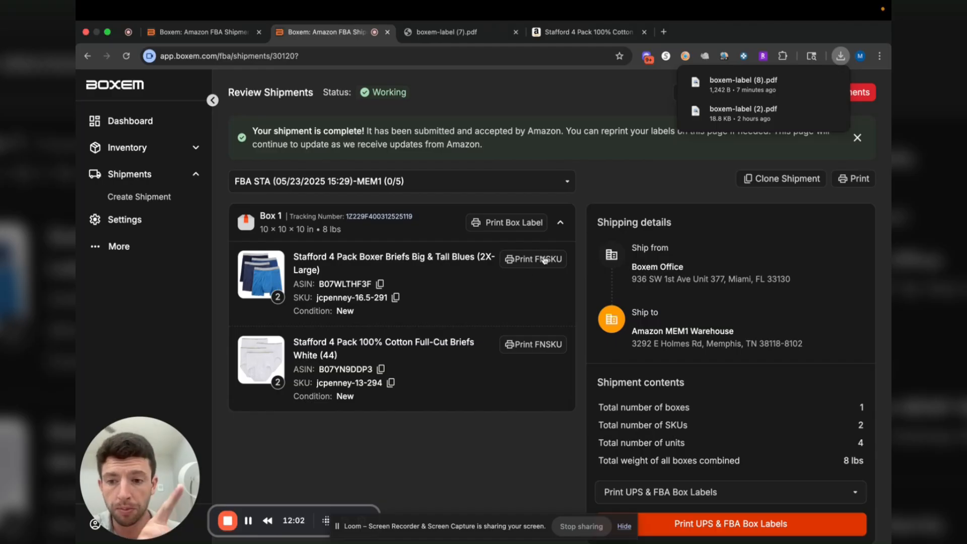
# View the list of split shipments and print the UPS & FBA box labels for the MEM1 shipment
pyautogui.click(472, 183)
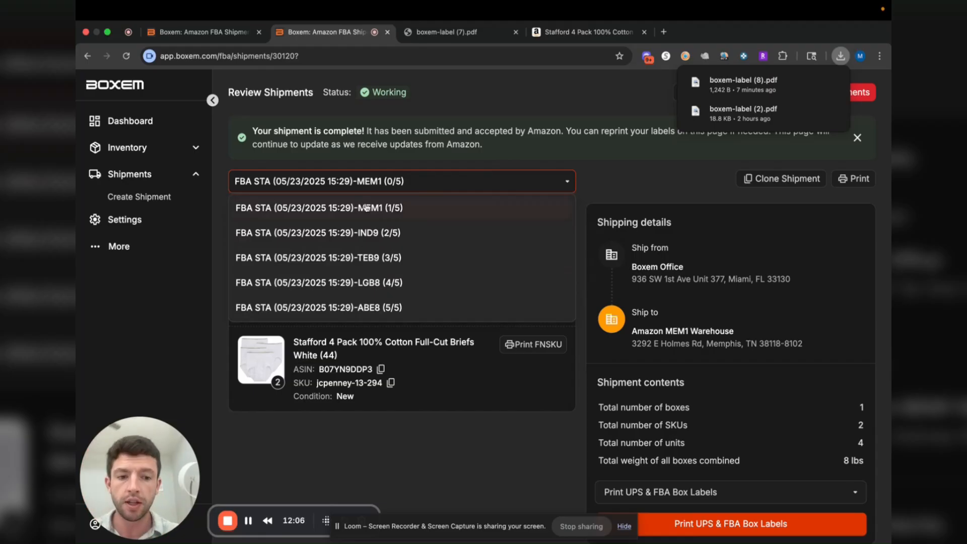
pyautogui.click(548, 454)
pyautogui.click(727, 532)
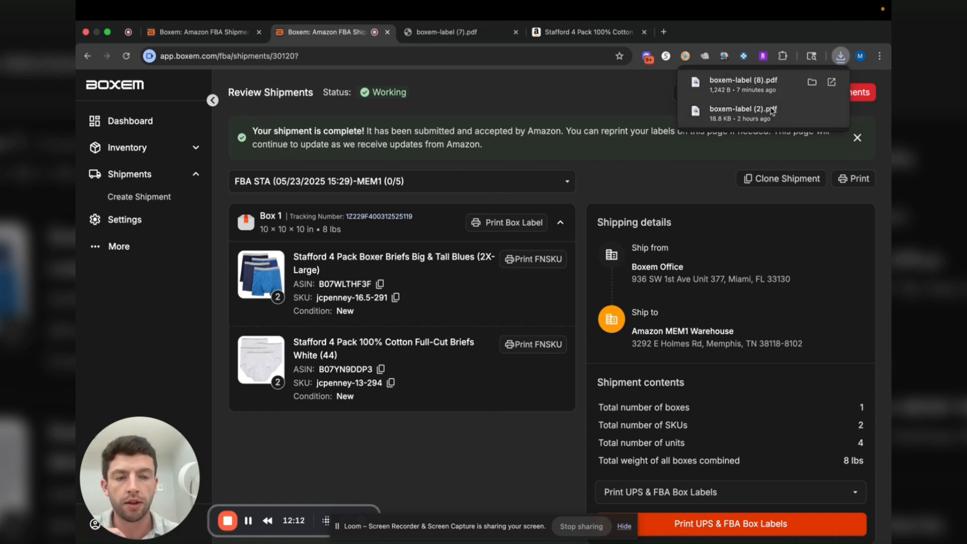
# Open the downloaded shipping labels PDF, examine its FBA and UPS label pages, and return to the shipment
pyautogui.click(743, 110)
pyautogui.click(373, 32)
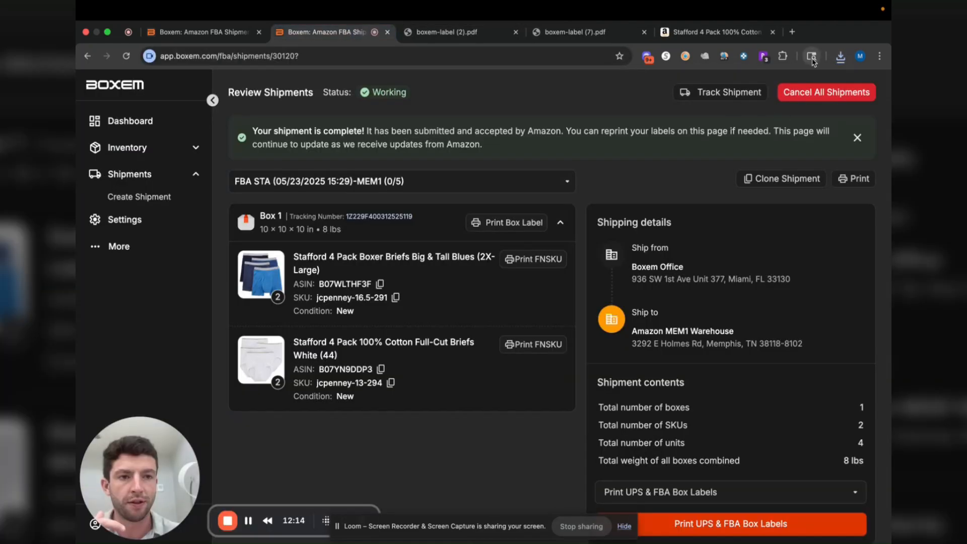
pyautogui.click(841, 56)
pyautogui.click(756, 106)
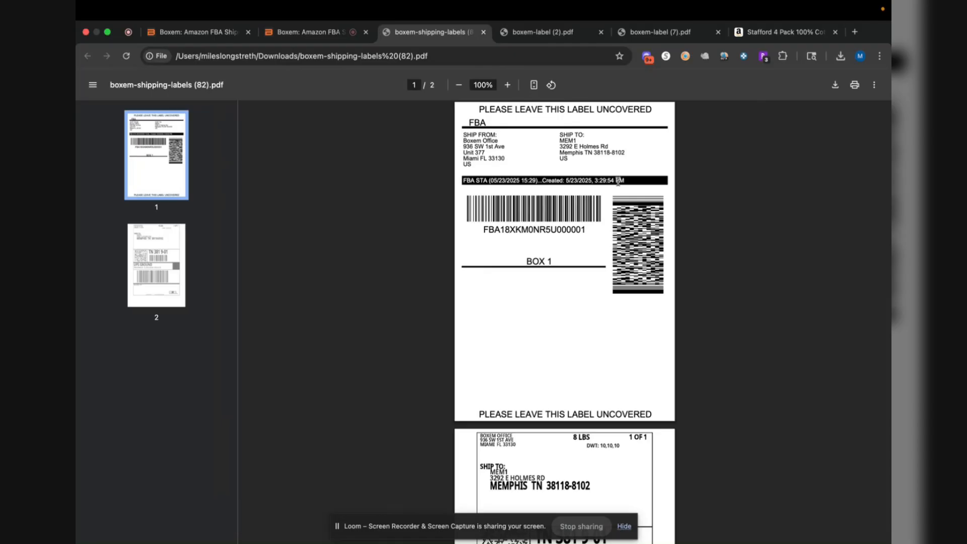
pyautogui.scroll(-3, 579, 369)
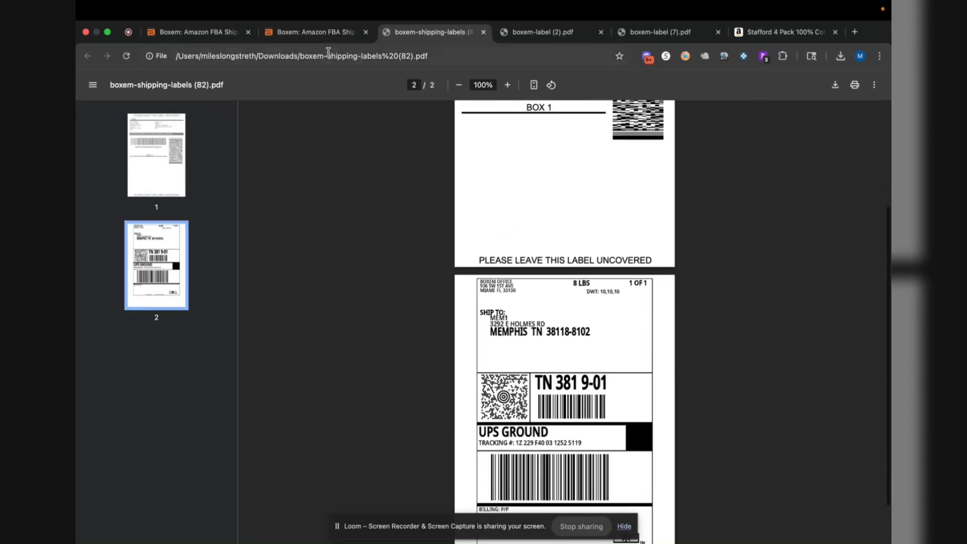
pyautogui.hotkey('ctrl', 'shift', 'Tab')
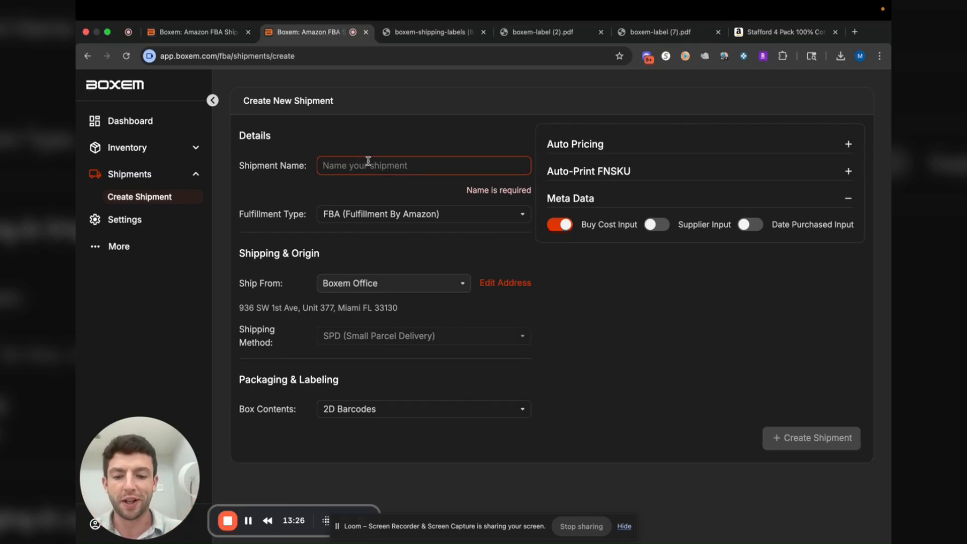
# Create a new FBA shipment named RATestShipment with the supplier and date purchased inputs enabled
pyautogui.click(368, 161)
pyautogui.write('RATest')
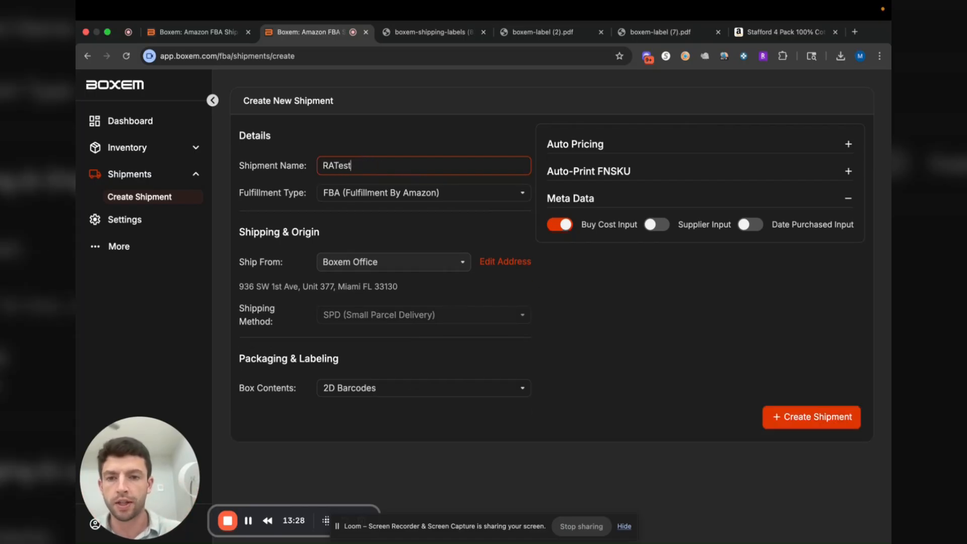
pyautogui.write('Shipement')
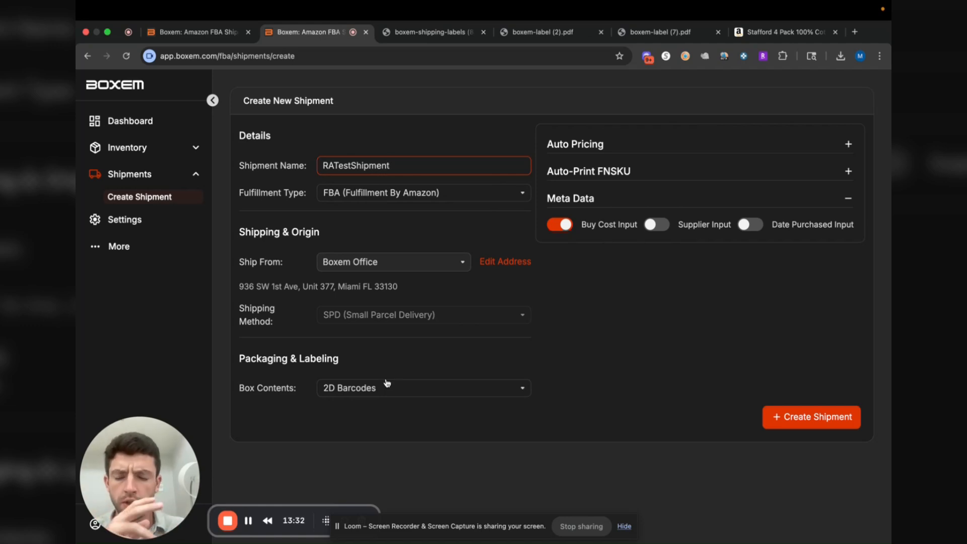
pyautogui.click(656, 224)
pyautogui.click(755, 227)
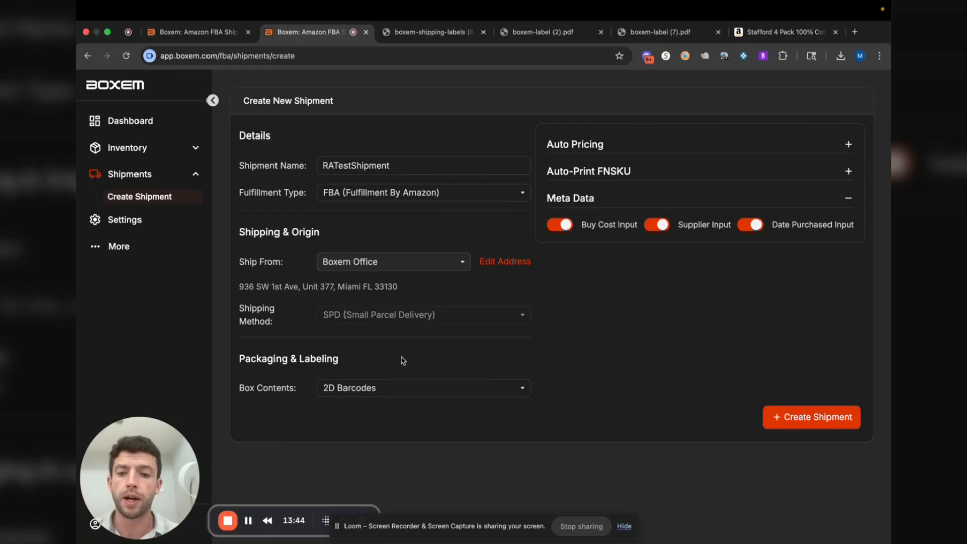
pyautogui.click(820, 423)
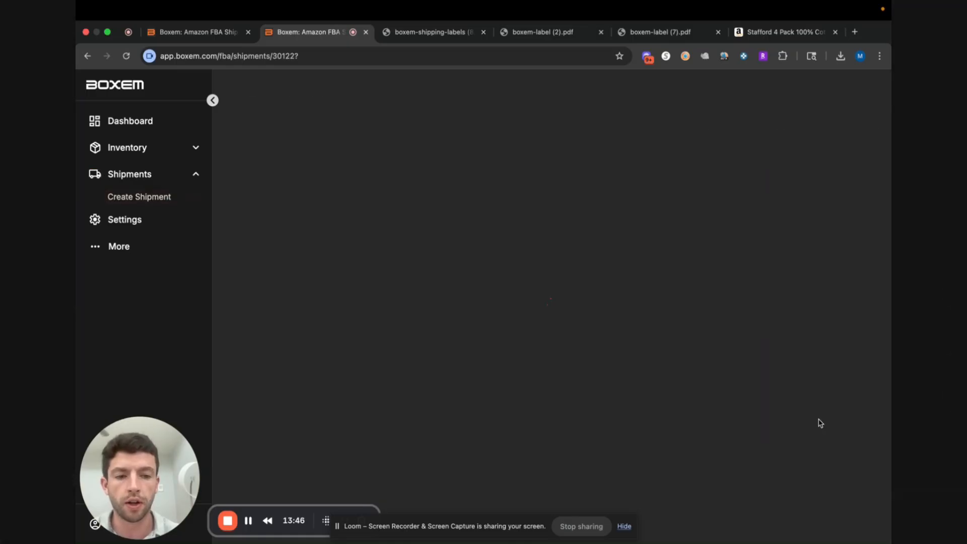
# Search the products for "stafford" and add one unit of the 4 Pack 100% Cotton Full-Cut Briefs White (44) to the shipment
pyautogui.write('stafford')
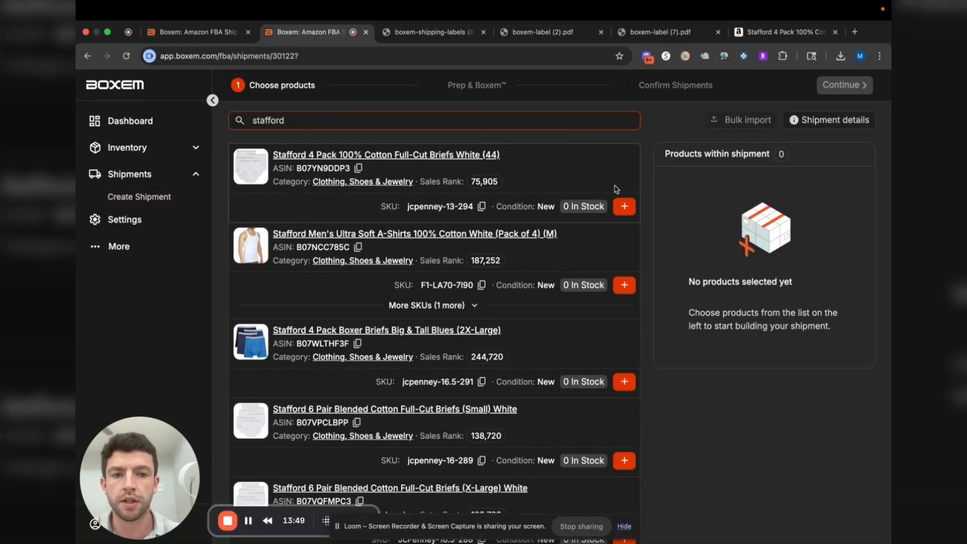
pyautogui.click(626, 208)
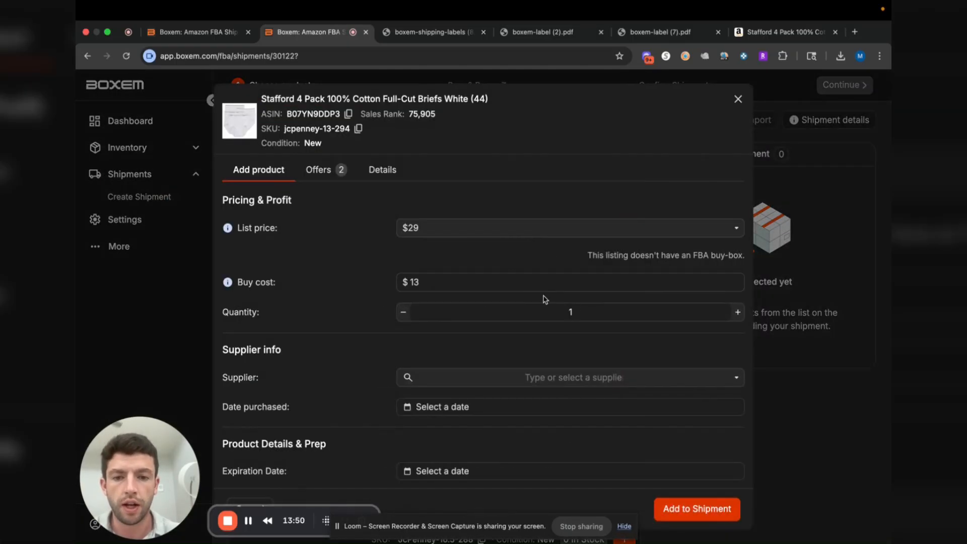
pyautogui.click(583, 314)
pyautogui.click(697, 509)
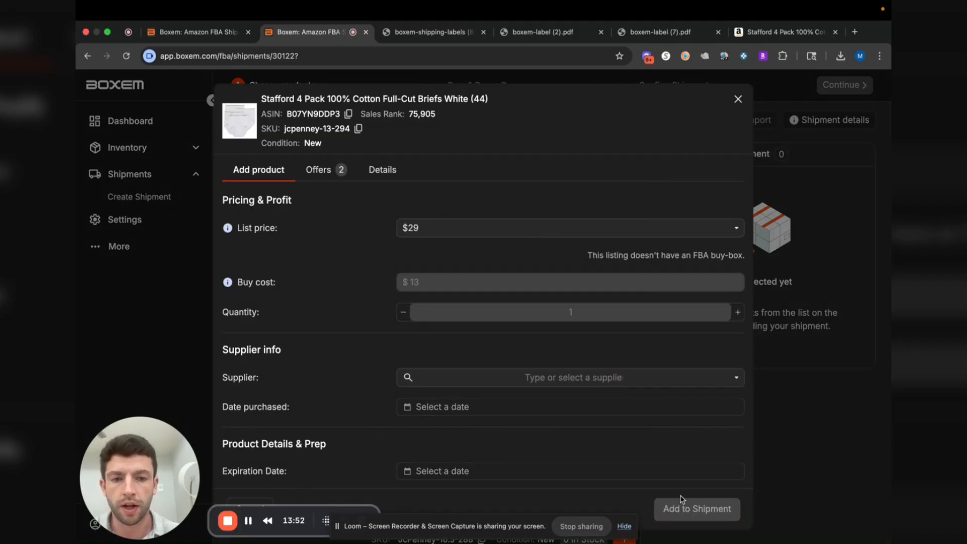
# Add one unit each of the Stafford Men's Ultra Soft A-Shirts (M) and the 4 Pack Boxer Briefs Big & Tall Blues (2X-Large)
pyautogui.click(624, 285)
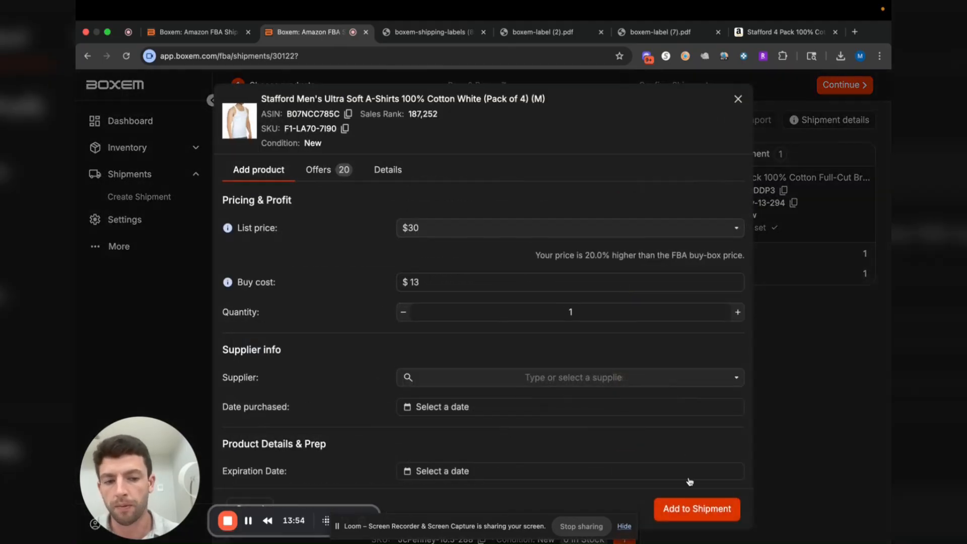
pyautogui.click(691, 510)
pyautogui.click(624, 383)
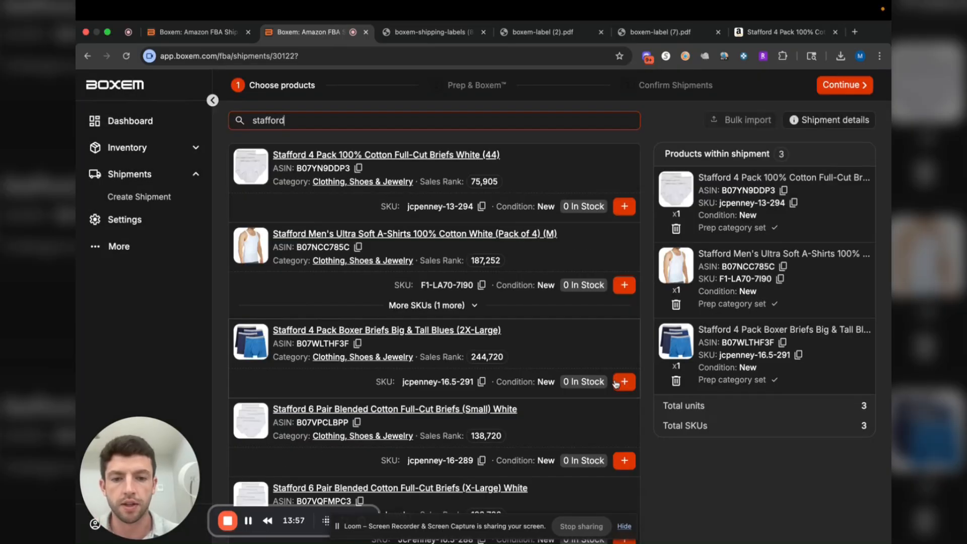
pyautogui.scroll(-3, 627, 347)
# Add one unit each of the Stafford 6 Pair Blended Cotton Full-Cut Briefs White in Small and X-Large
pyautogui.click(625, 342)
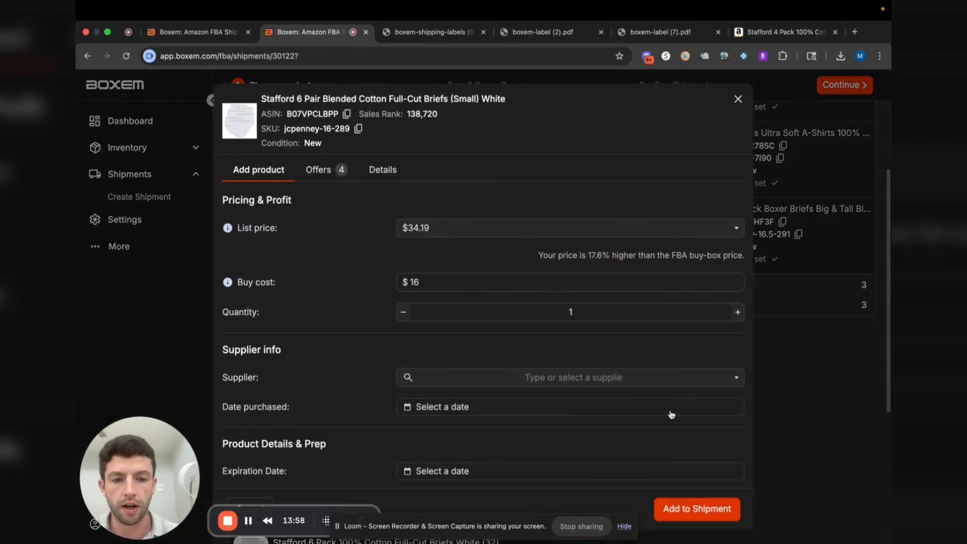
pyautogui.click(697, 511)
pyautogui.scroll(-3, 624, 340)
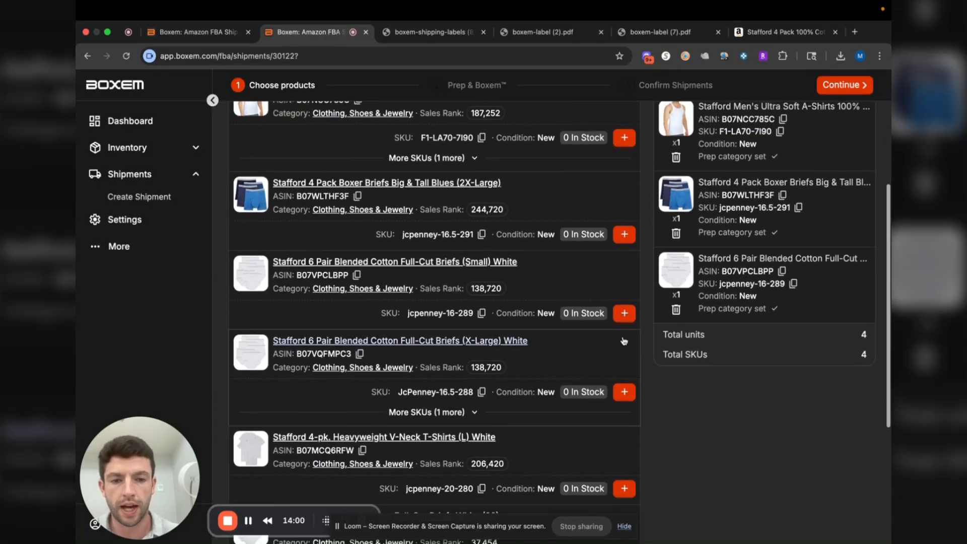
pyautogui.click(625, 313)
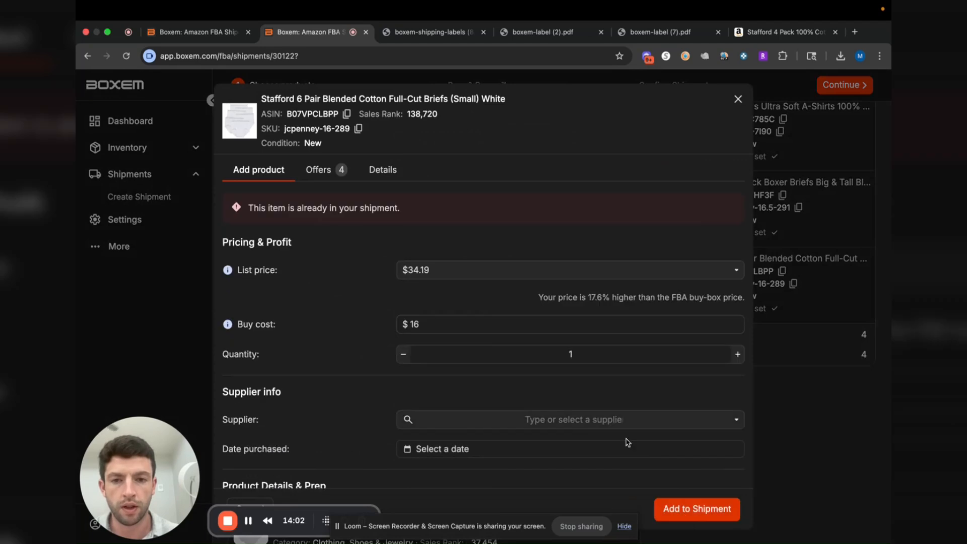
pyautogui.click(738, 99)
pyautogui.scroll(-1, 625, 302)
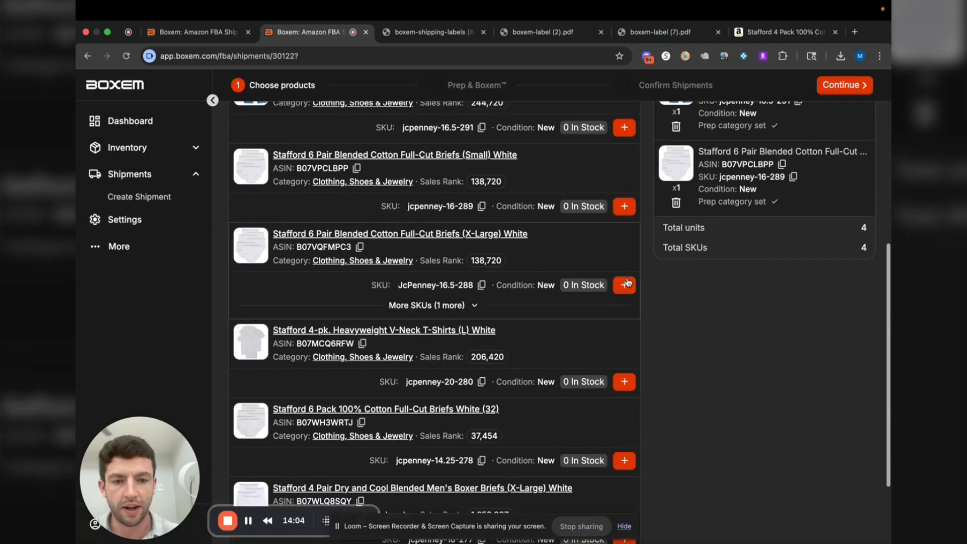
pyautogui.click(626, 306)
pyautogui.click(719, 501)
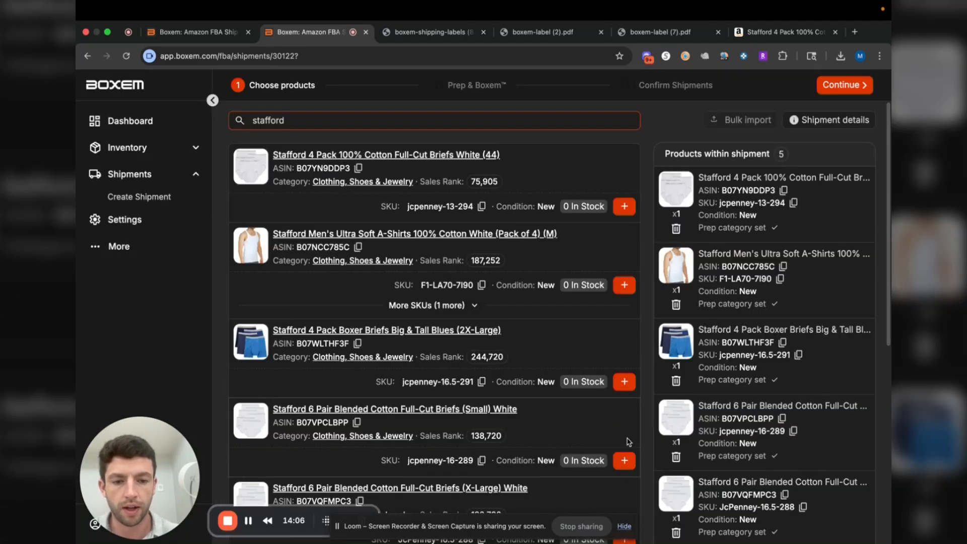
# Add one unit of the Stafford 4 Pair Dry and Cool Blended Men's Boxer Briefs (X-Large) White and submit the shipment's products to Amazon
pyautogui.scroll(-8, 625, 453)
pyautogui.click(624, 438)
pyautogui.click(700, 508)
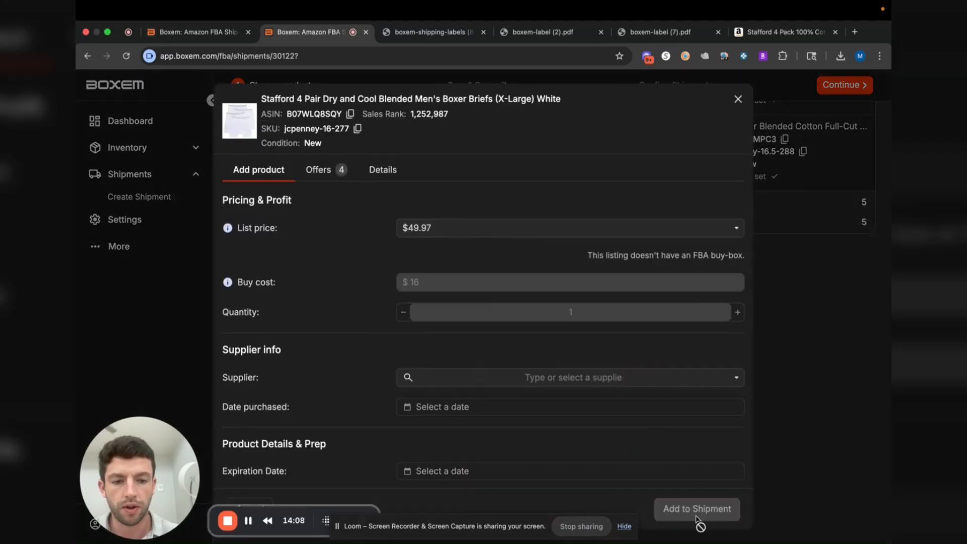
pyautogui.scroll(-5, 800, 299)
pyautogui.scroll(5, 800, 300)
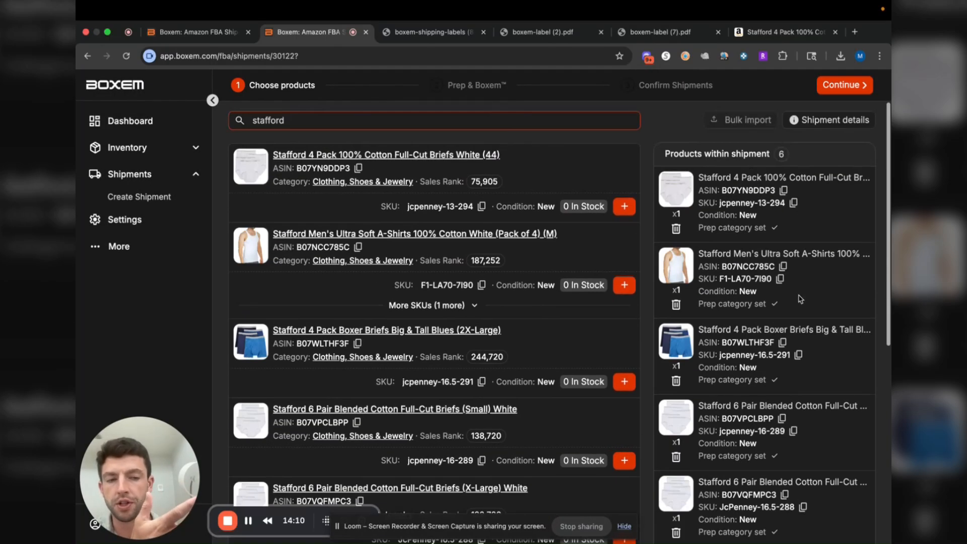
pyautogui.click(841, 90)
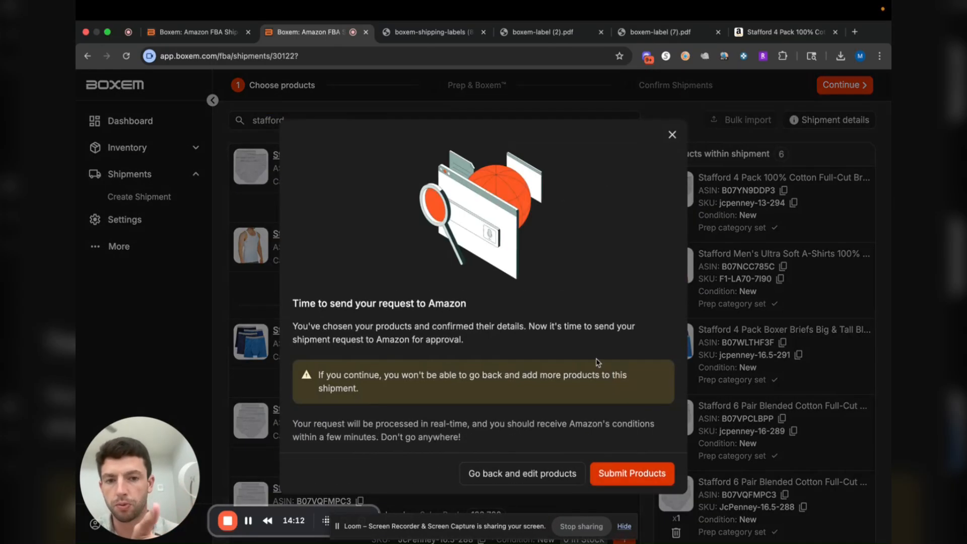
pyautogui.click(626, 473)
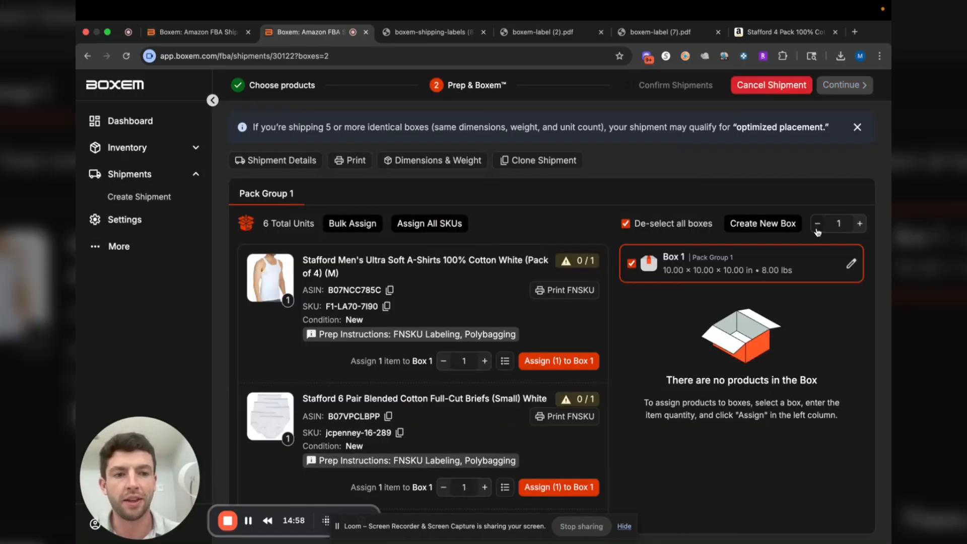
# Check Box 1's weight and dimensions without changing them, and assign all SKUs in Pack Group 1 to Box 1
pyautogui.click(851, 263)
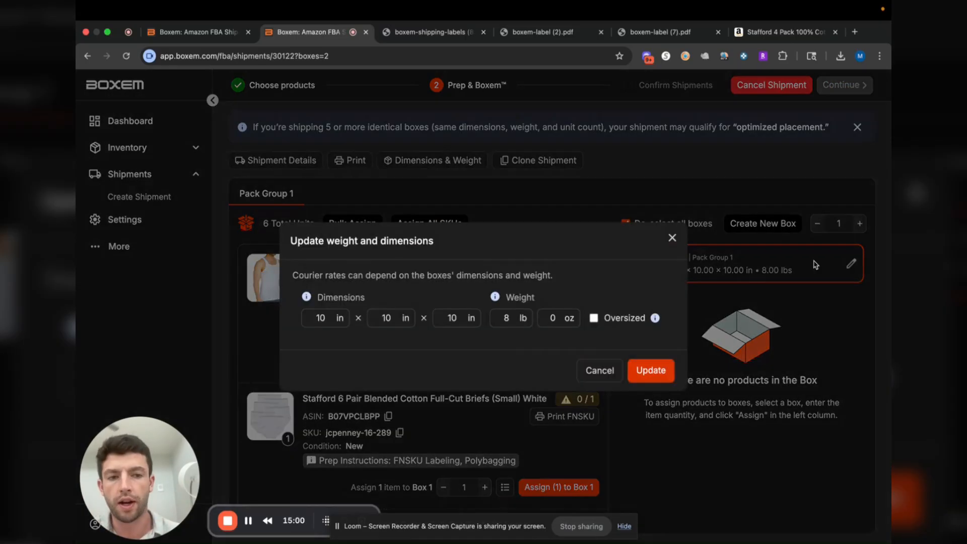
pyautogui.click(673, 238)
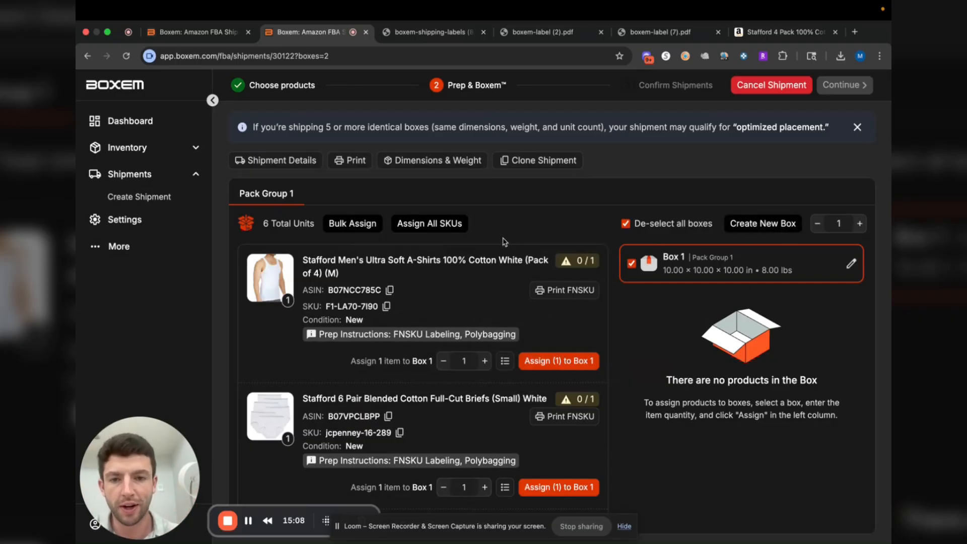
pyautogui.click(446, 229)
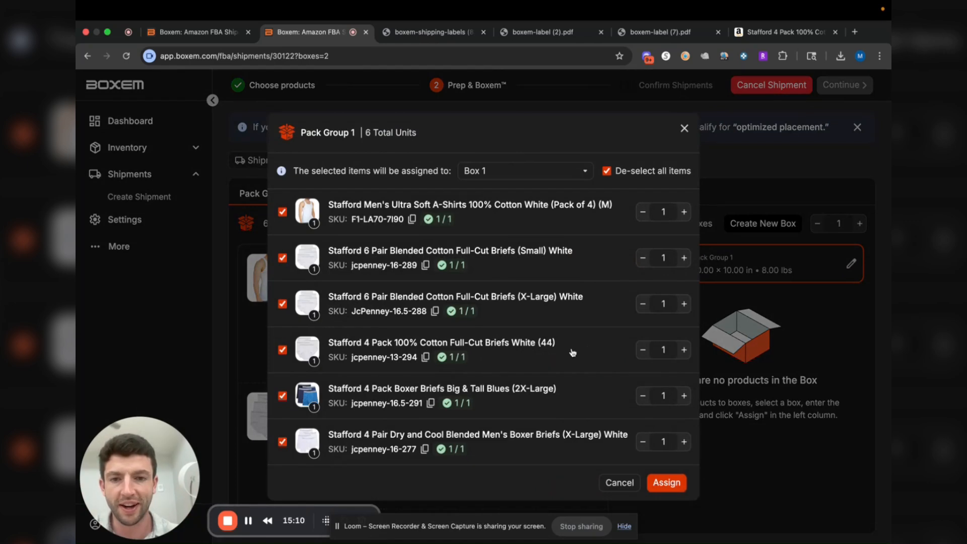
pyautogui.click(672, 484)
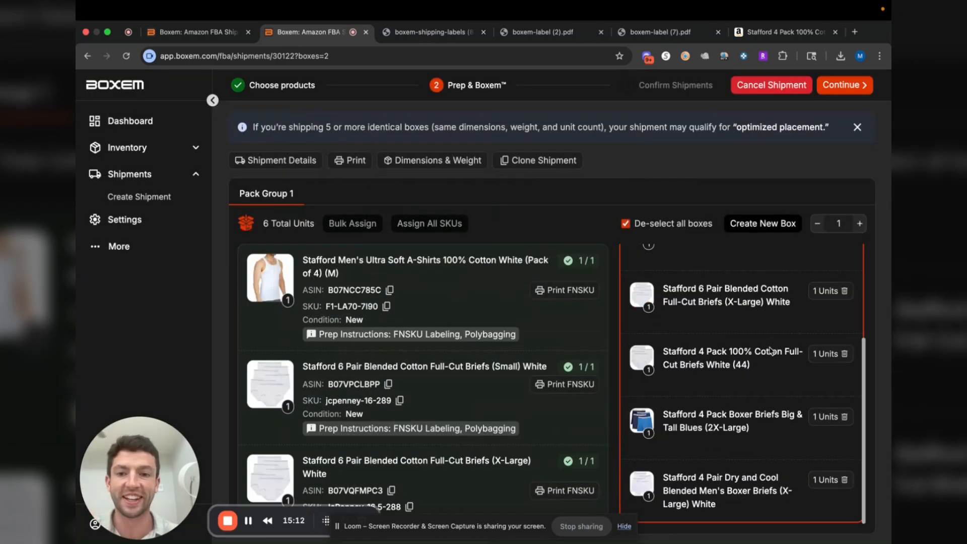
# Look over the FNSKU label list for the shipment's products and the packed contents of Pack Group 1
pyautogui.click(353, 161)
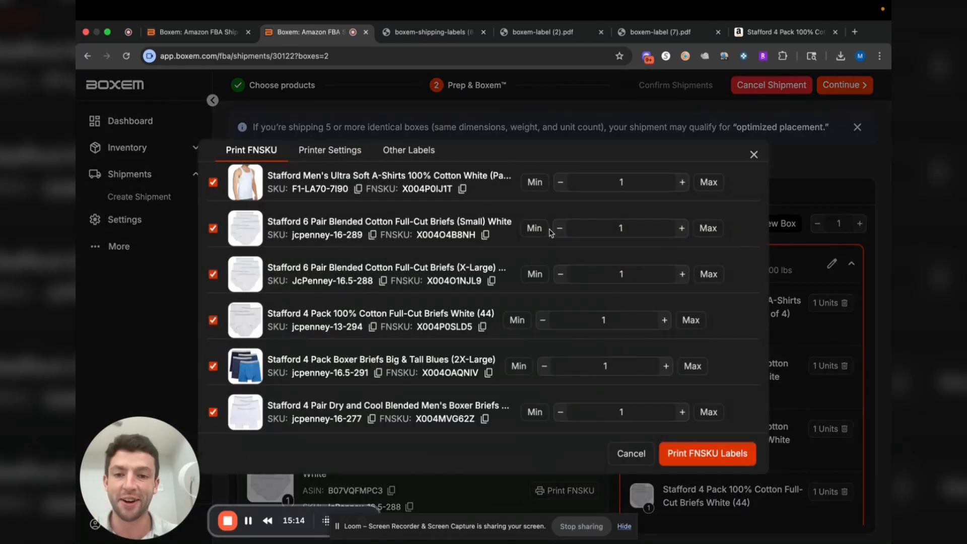
pyautogui.click(753, 155)
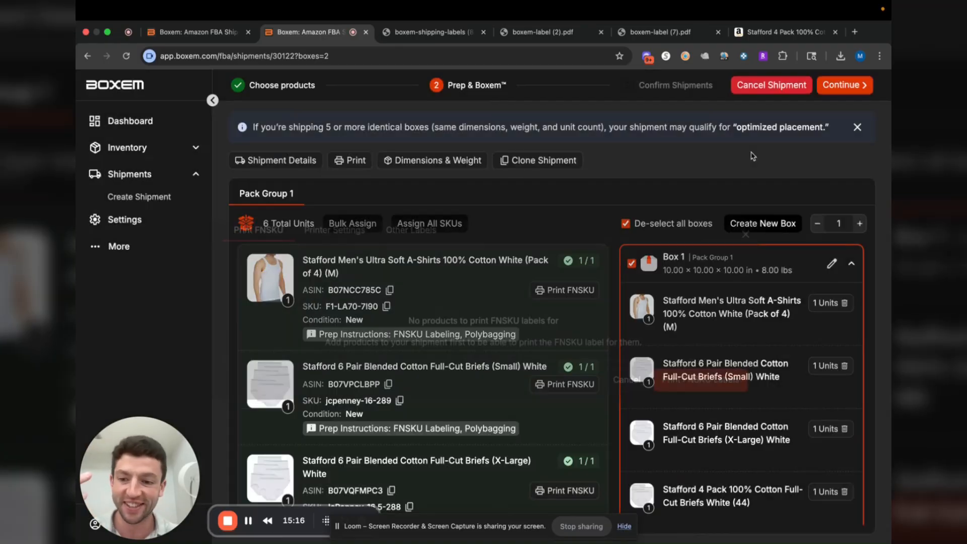
pyautogui.scroll(-3, 536, 269)
pyautogui.scroll(3, 536, 270)
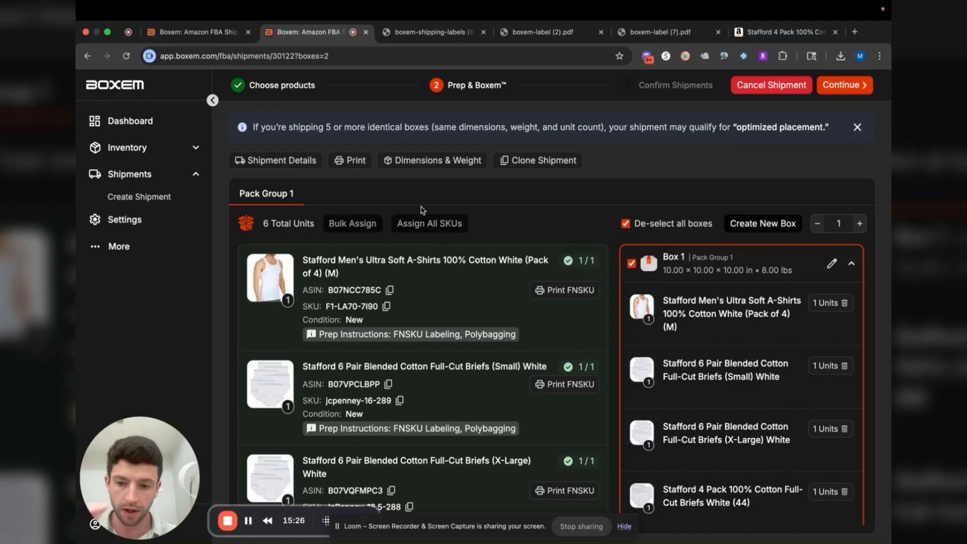
# Submit the pack groups and confirm the RDU4 inbound placement option, accepting its shipping charges
pyautogui.click(849, 91)
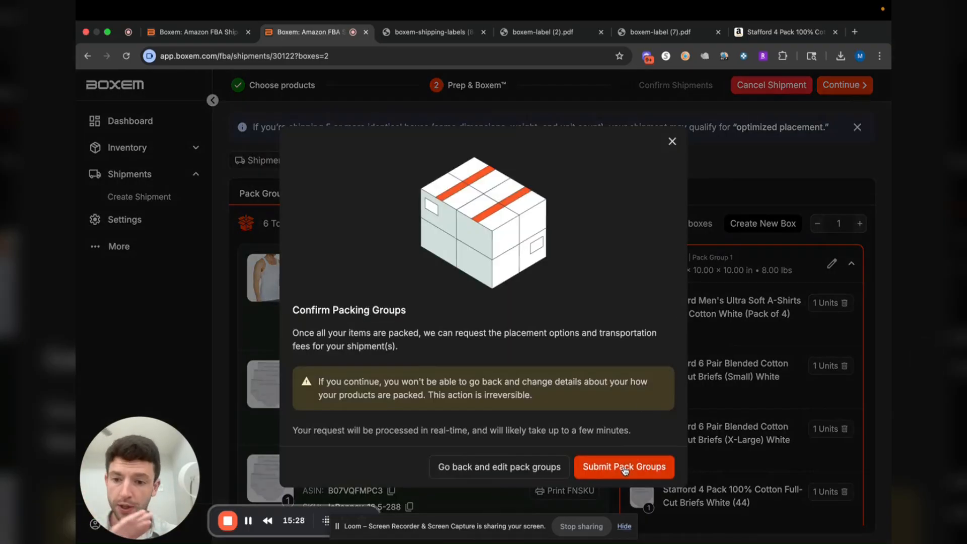
pyautogui.click(625, 469)
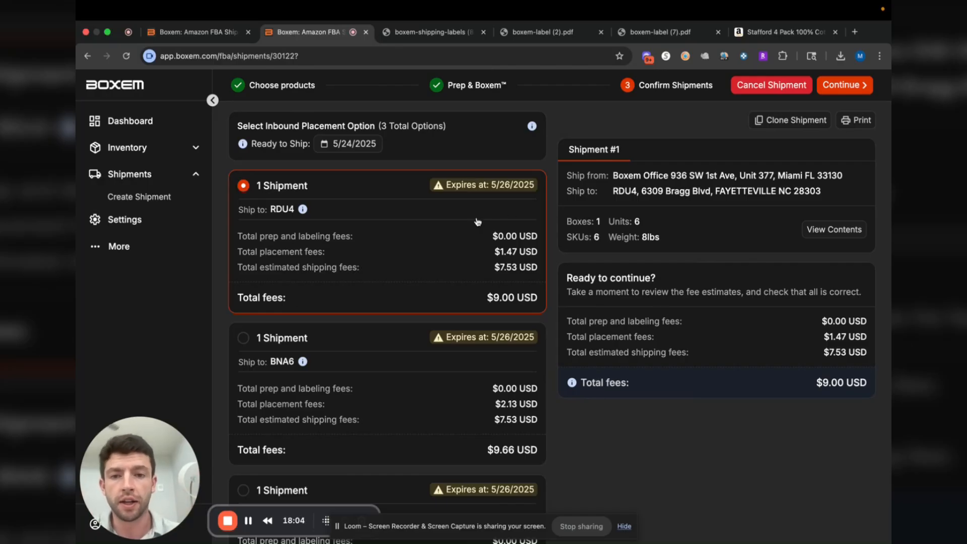
pyautogui.click(845, 86)
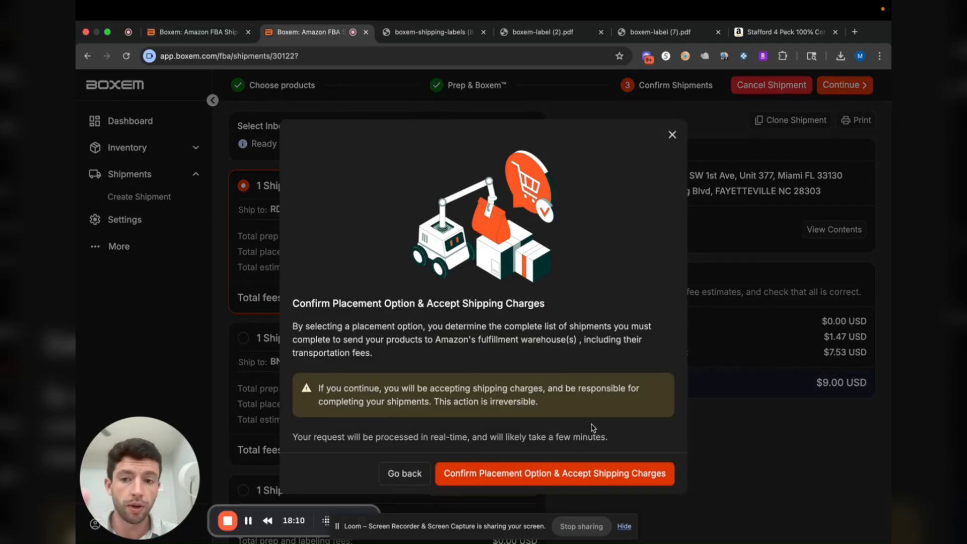
pyautogui.click(553, 478)
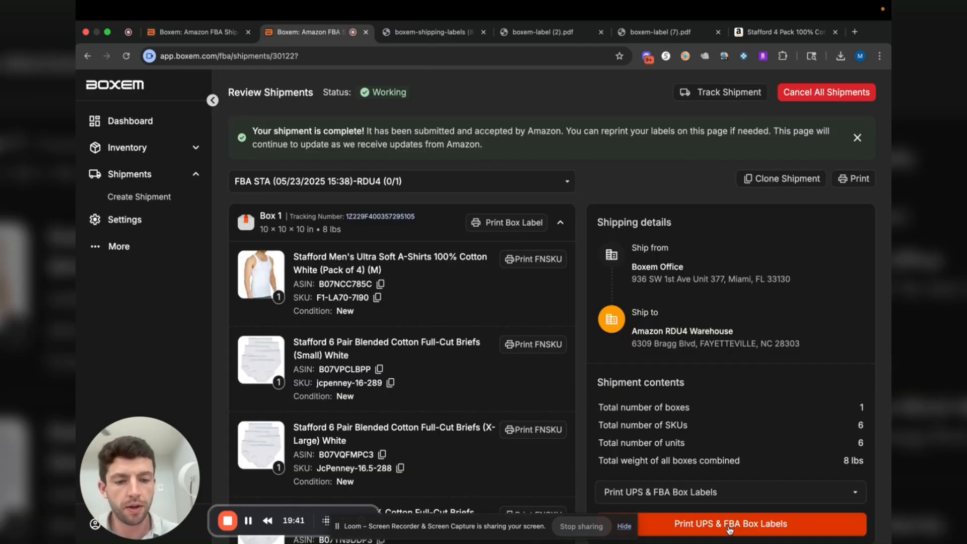
# Print the UPS & FBA box labels for the completed shipment and return to its review page
pyautogui.click(756, 81)
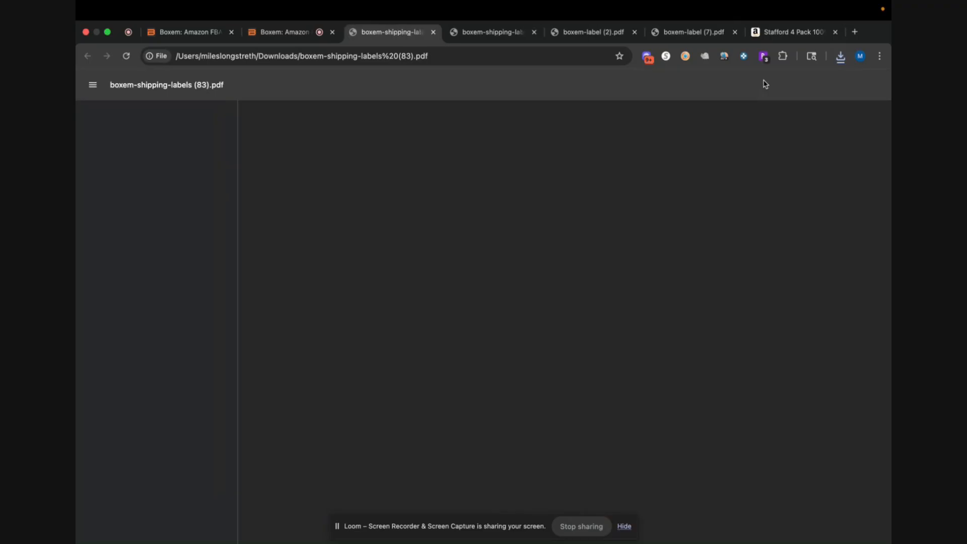
pyautogui.click(302, 33)
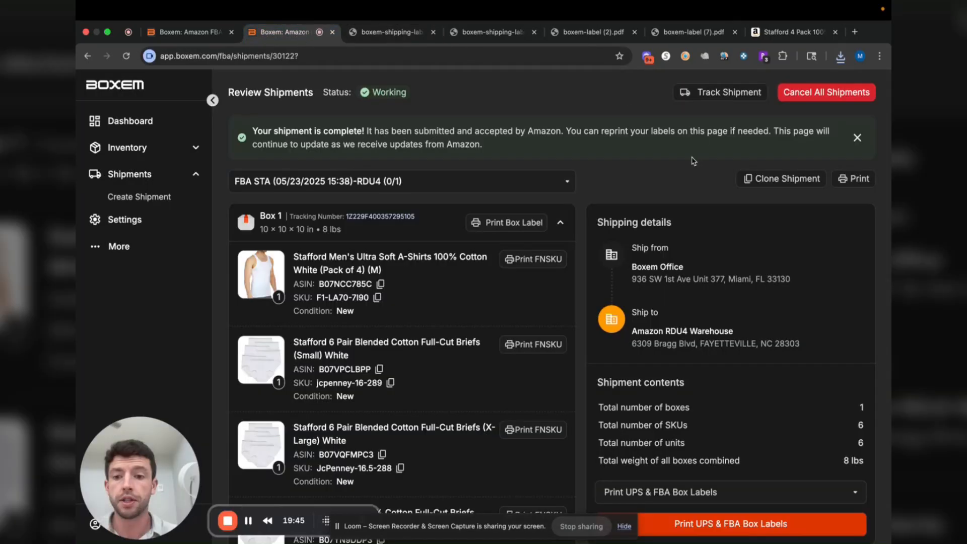